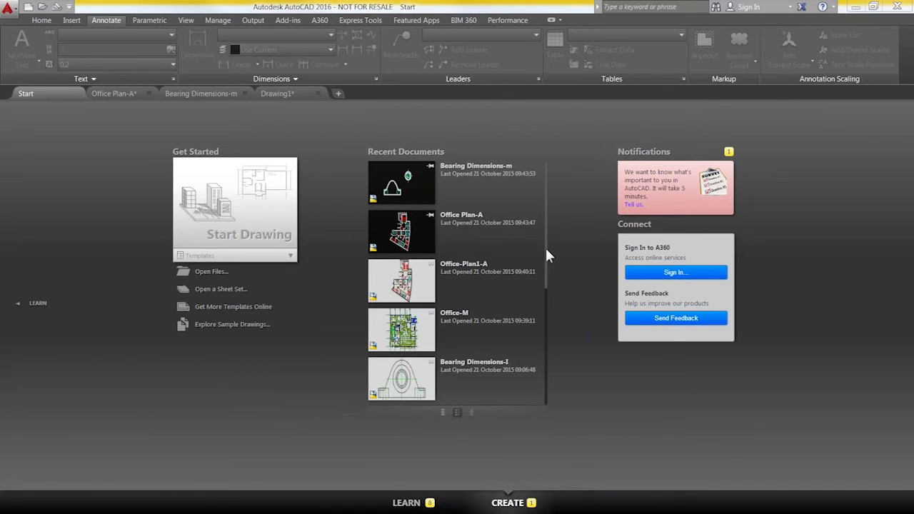
# Step: Pin the Office Plan-A drawing in the recent documents list and unpin it again
pyautogui.click(430, 215)
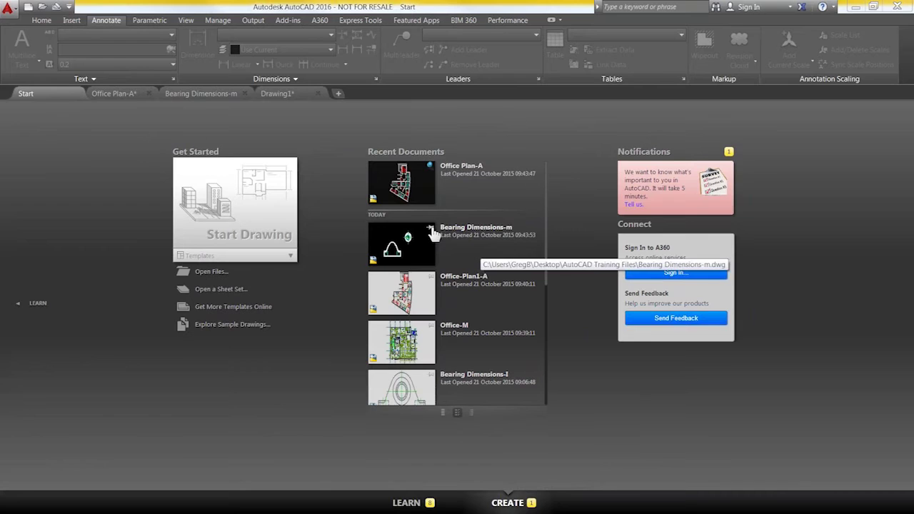
pyautogui.click(430, 166)
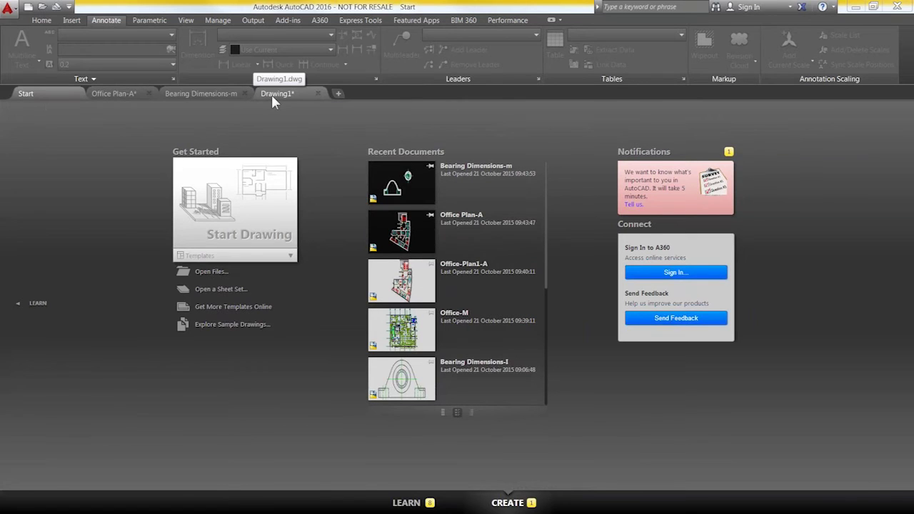
# Step: View the Learn page of the start screen, advance to another learning tip, and return to the Create page
pyautogui.moveTo(272, 94)
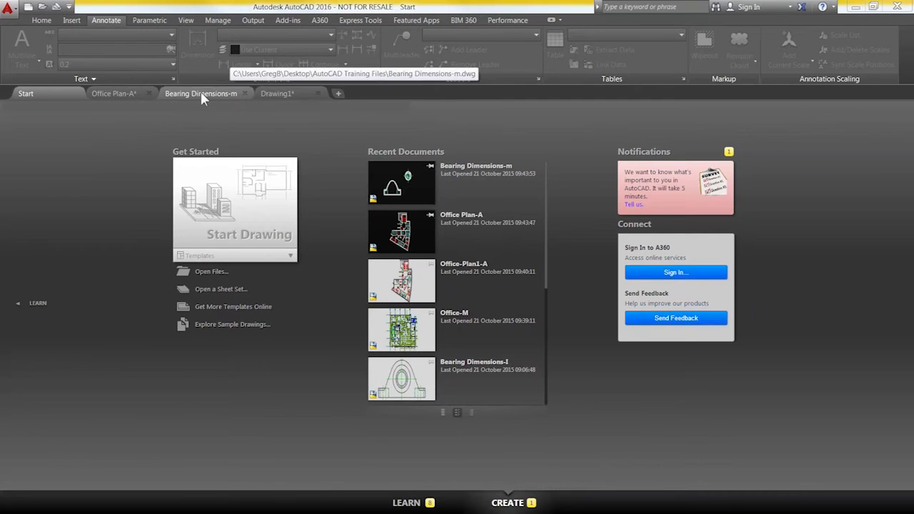
pyautogui.moveTo(201, 93)
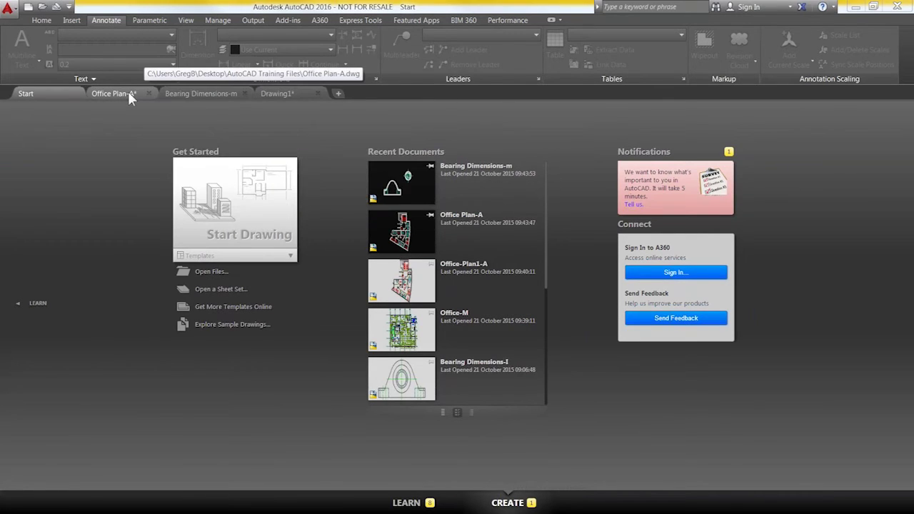
pyautogui.moveTo(128, 93)
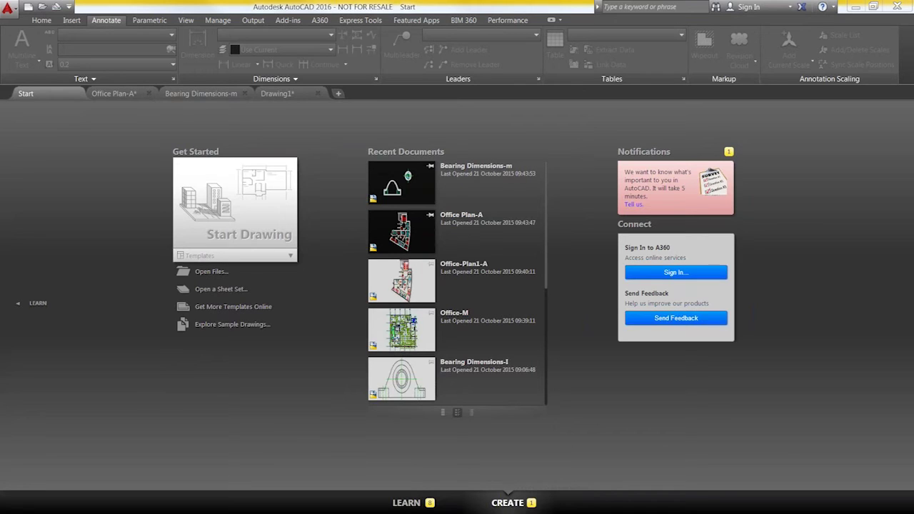
pyautogui.click(513, 500)
pyautogui.click(407, 503)
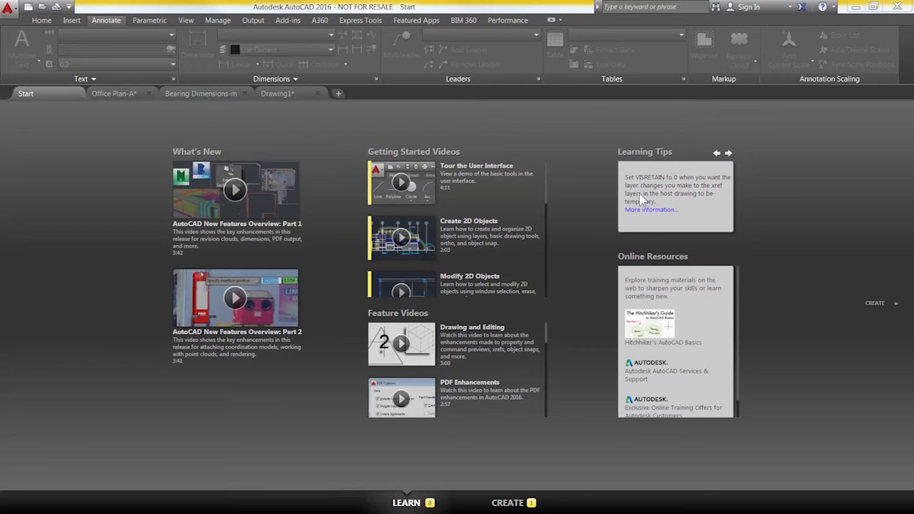
pyautogui.click(729, 154)
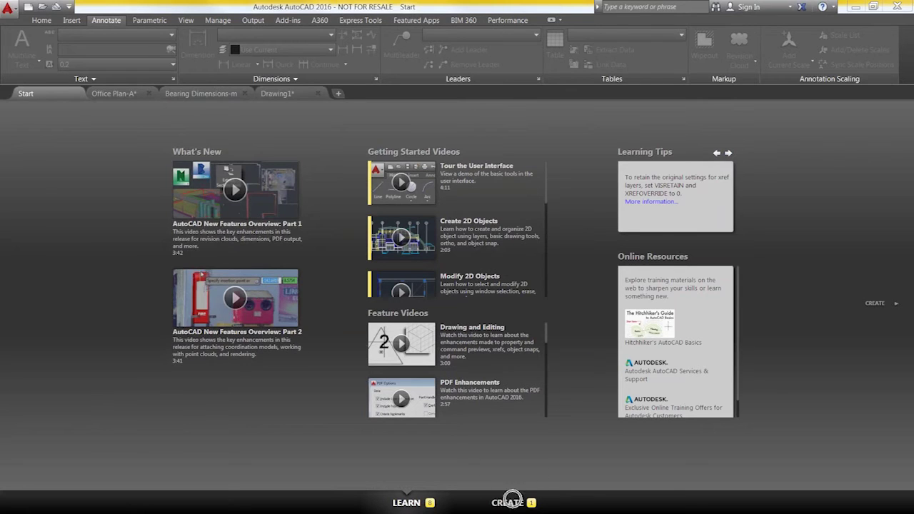
pyautogui.click(875, 304)
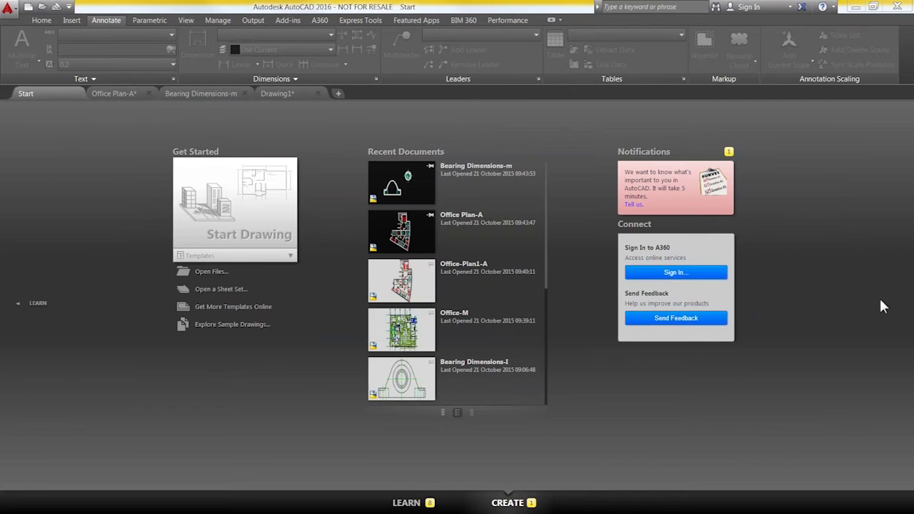
# Step: Switch to the open Office Plan-A drawing and display Layout11
pyautogui.click(116, 93)
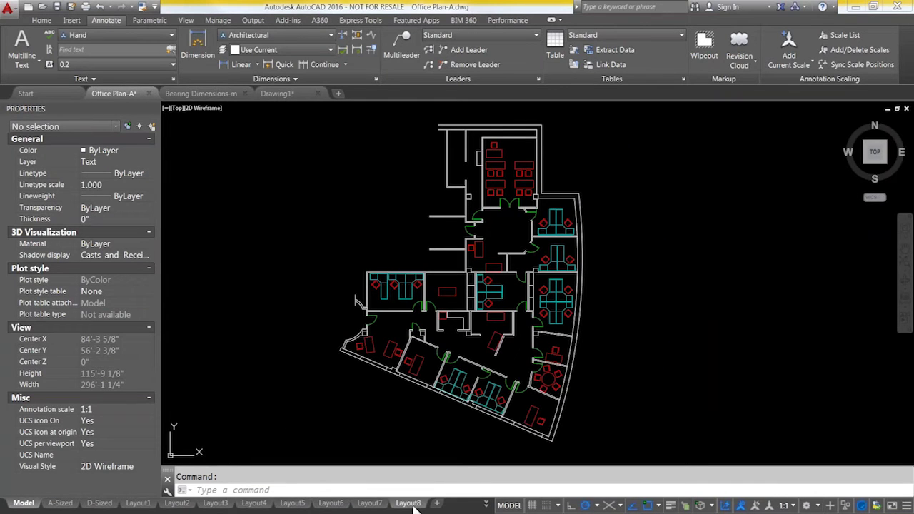
pyautogui.moveTo(414, 507)
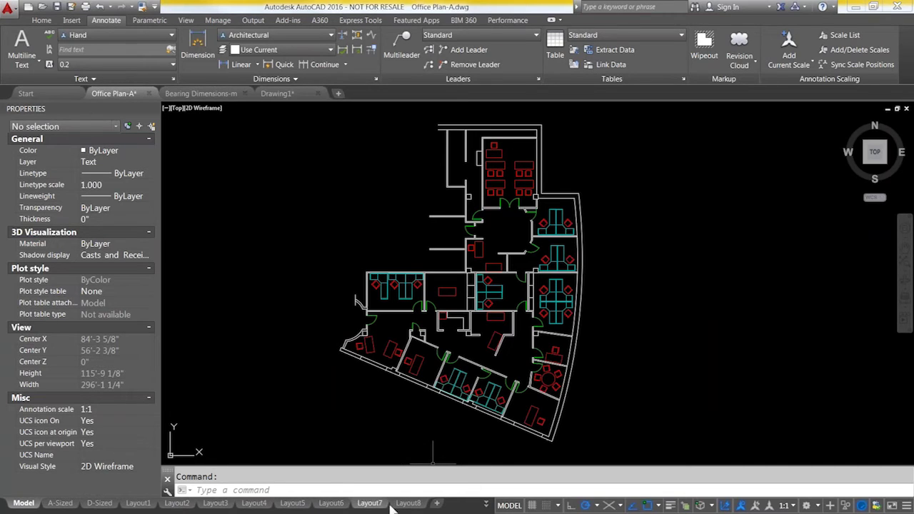
pyautogui.click(486, 505)
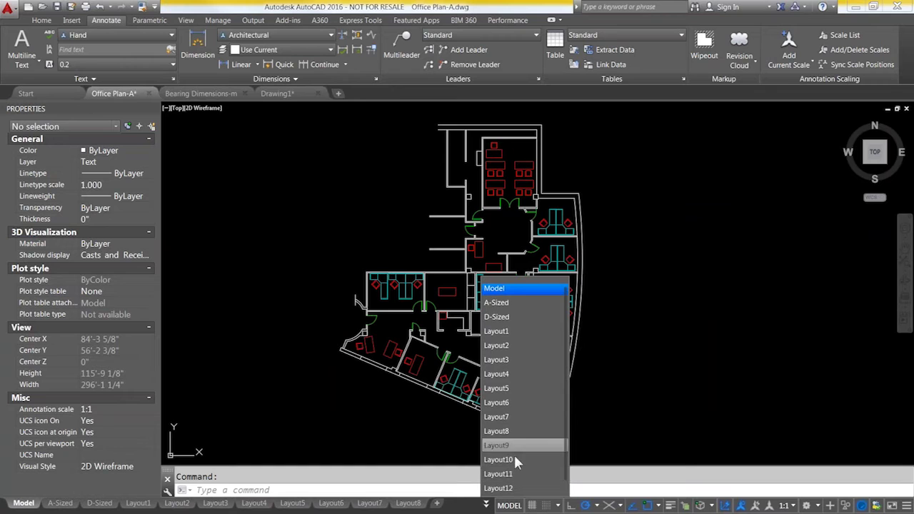
pyautogui.click(506, 475)
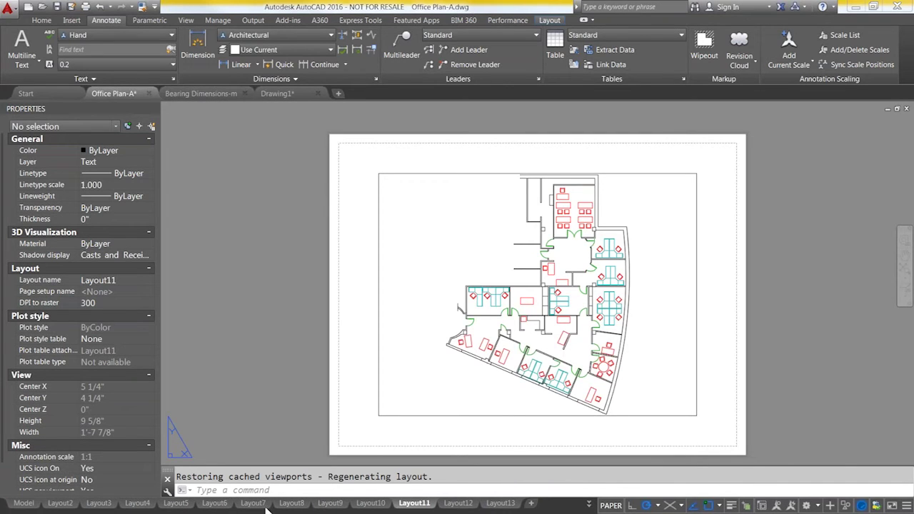
# Step: Move Layout11 in the layout order so that it sits directly after Layout4
pyautogui.moveTo(432, 508)
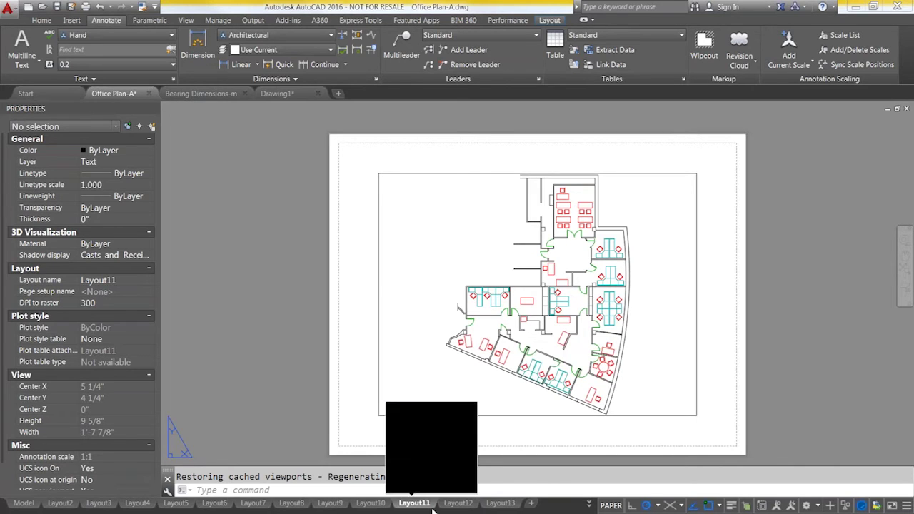
pyautogui.moveTo(391, 509)
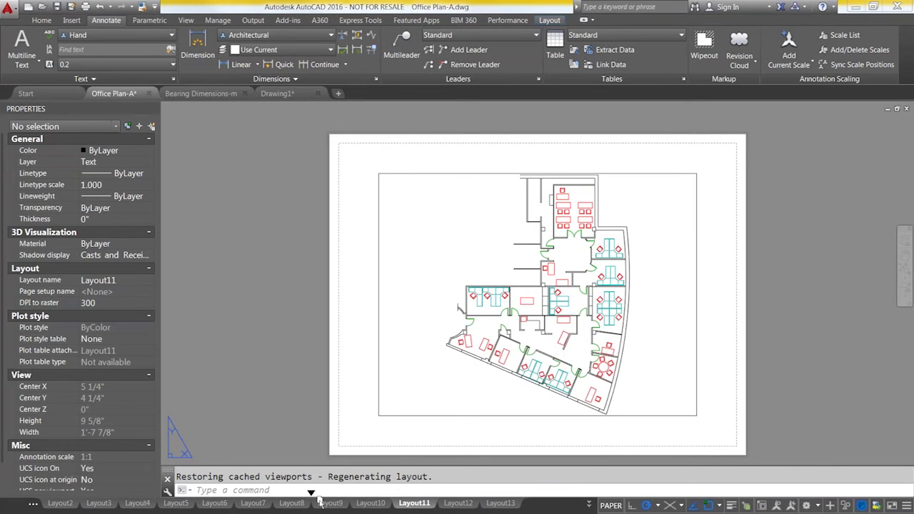
pyautogui.moveTo(171, 506); pyautogui.dragTo(173, 506)
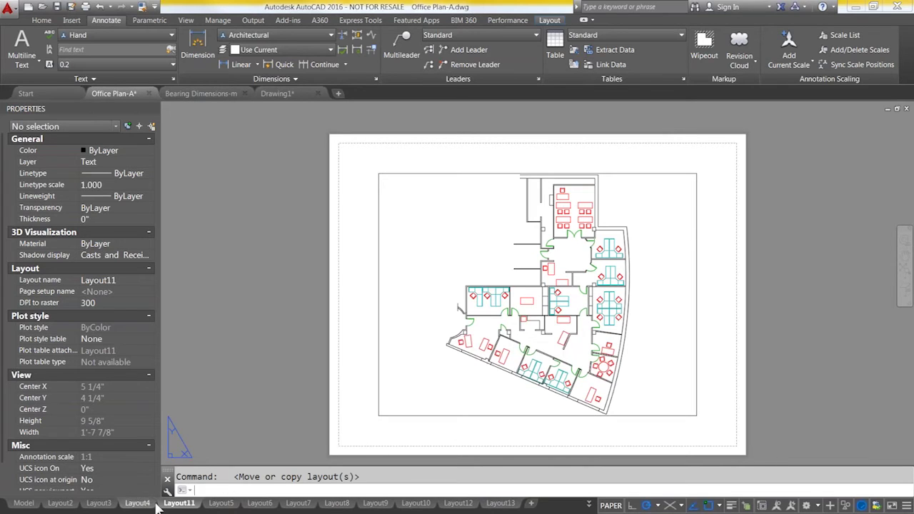
pyautogui.moveTo(137, 504)
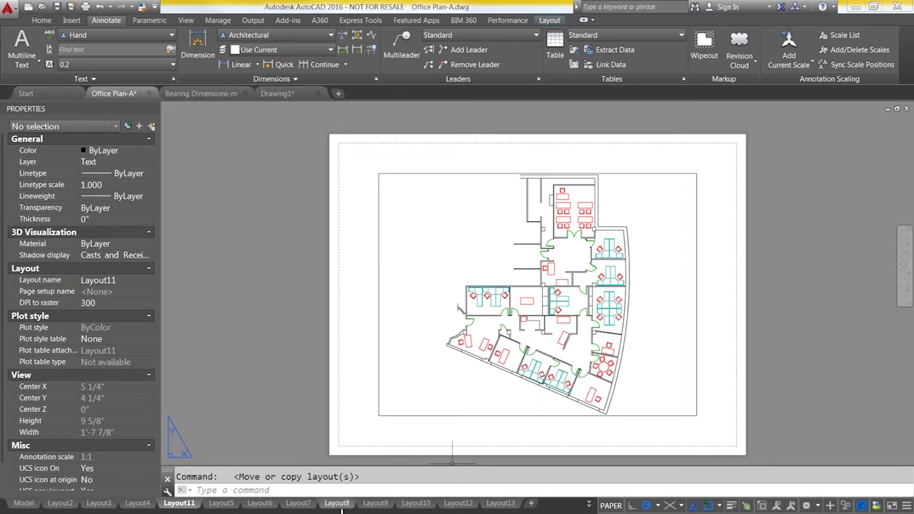
# Step: Show the status bar customization options, and return the drawing to model space
pyautogui.moveTo(513, 505)
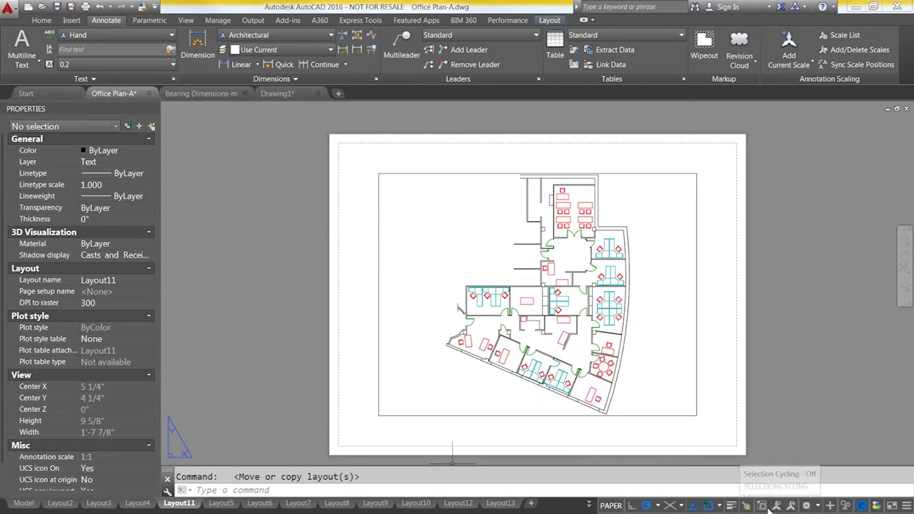
pyautogui.click(907, 506)
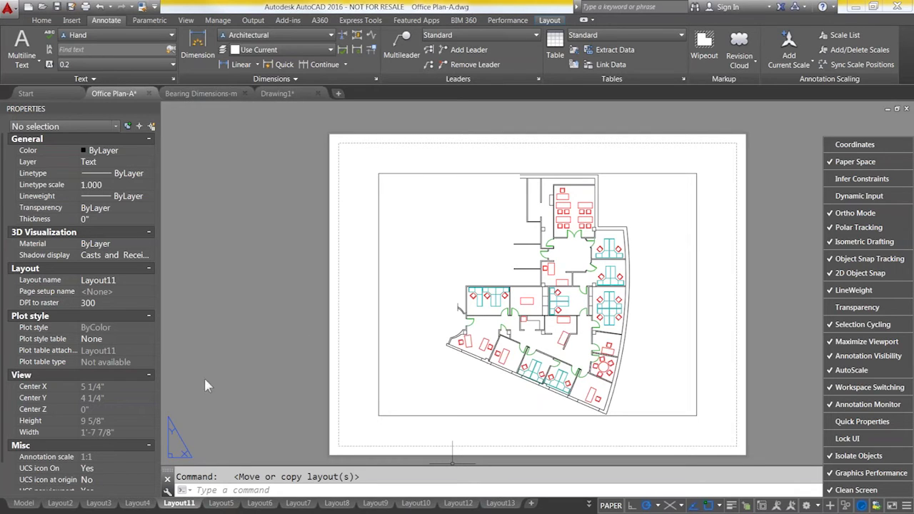
pyautogui.click(24, 504)
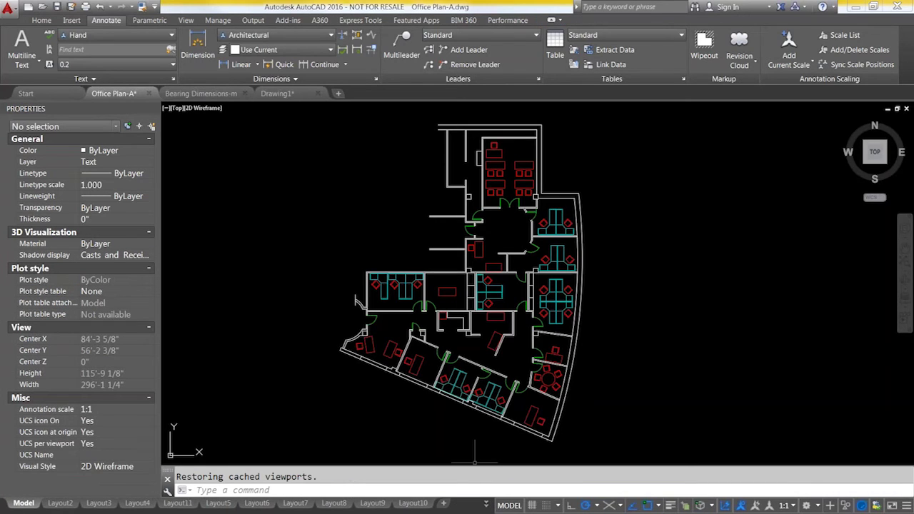
# Step: Look through the list of the drawing's layers without changing the current layer
pyautogui.click(41, 20)
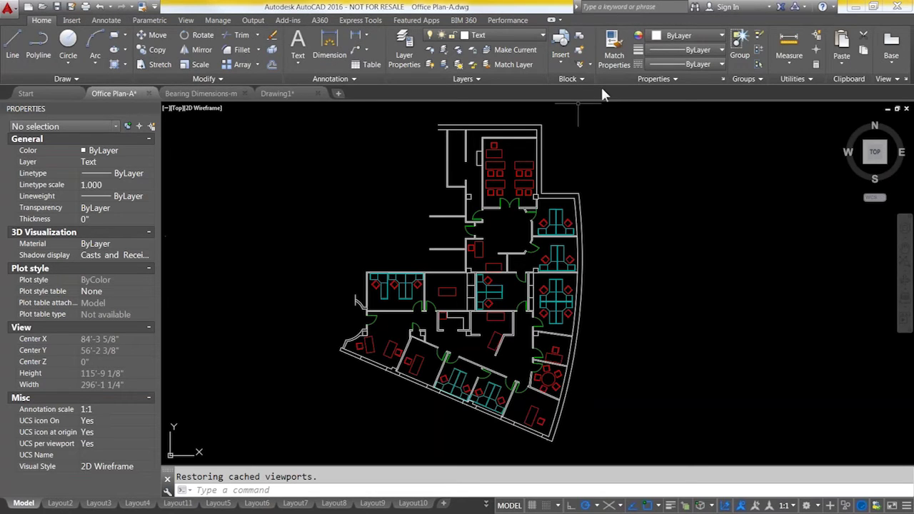
pyautogui.click(521, 32)
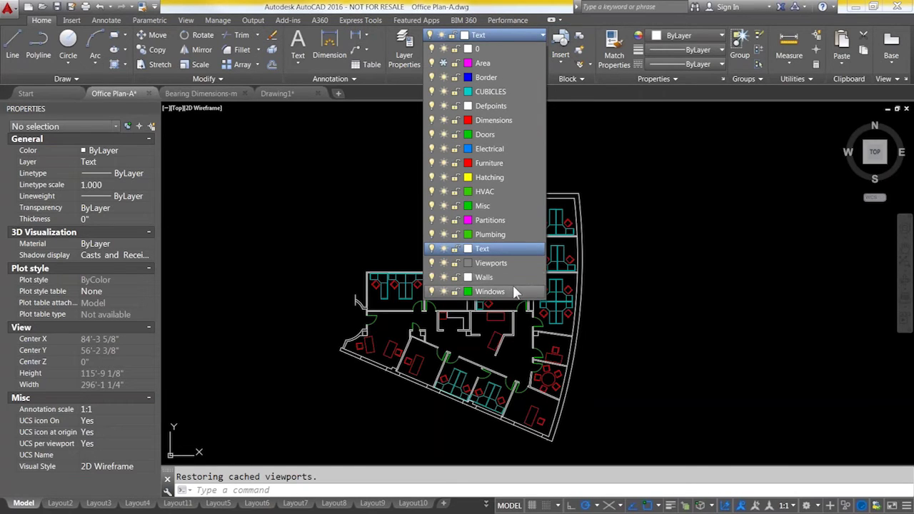
pyautogui.click(576, 152)
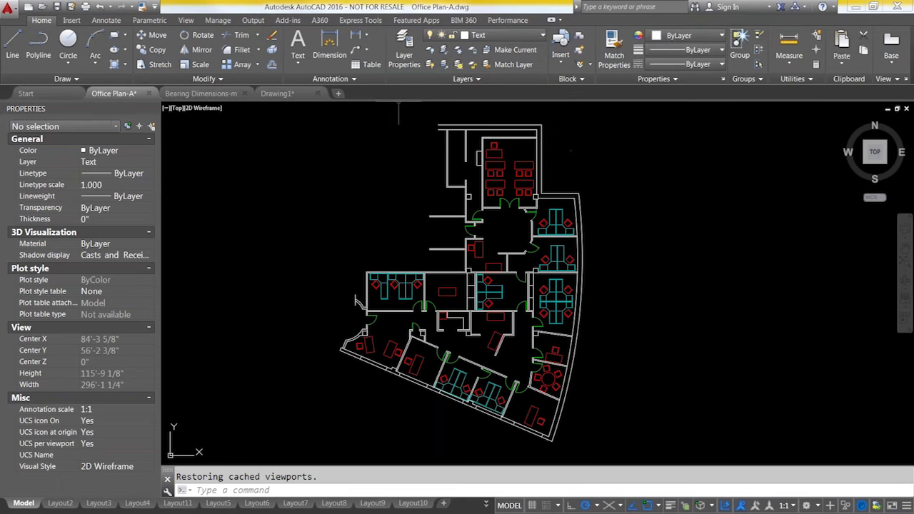
# Step: Create a new layer named Rev Cloud in the Layer Properties Manager
pyautogui.click(404, 52)
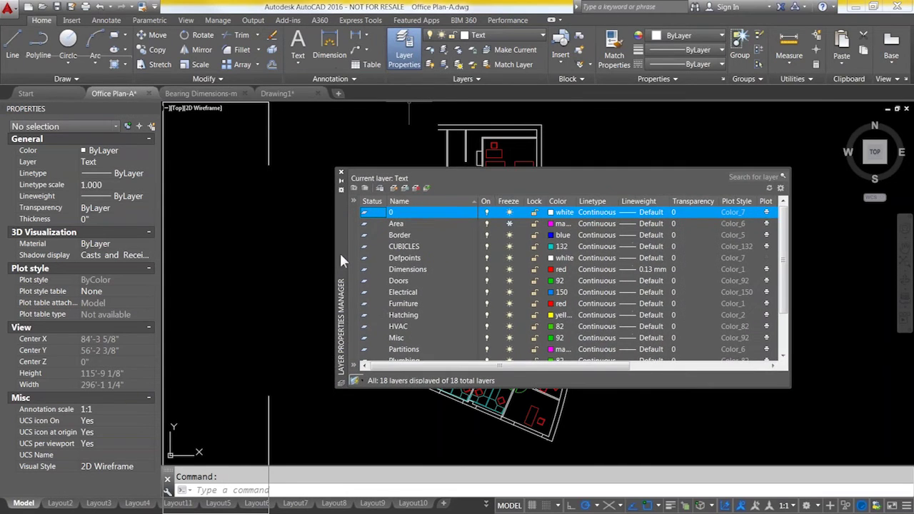
pyautogui.moveTo(341, 261); pyautogui.dragTo(325, 255)
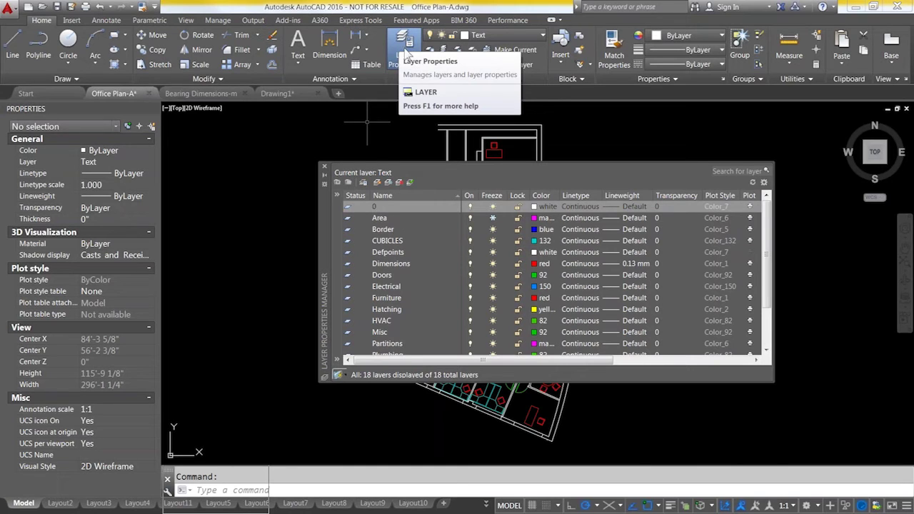
pyautogui.click(377, 183)
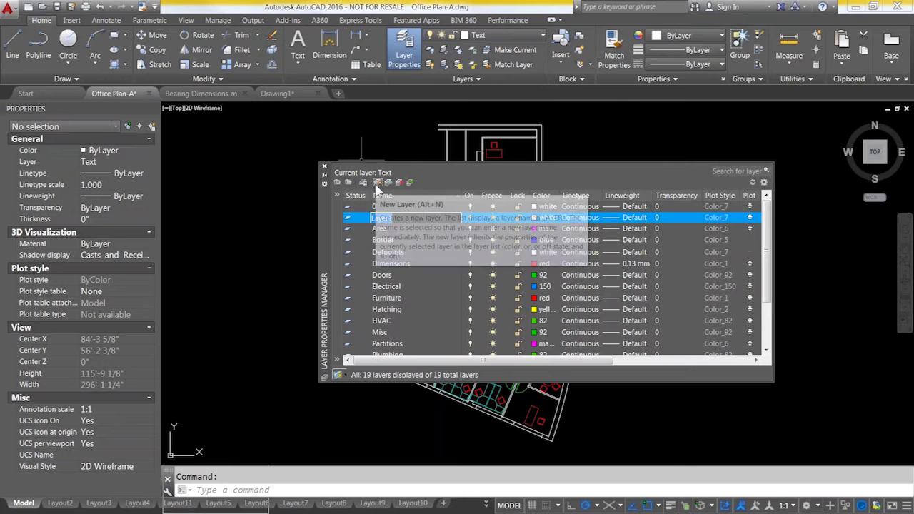
pyautogui.write('Rv')
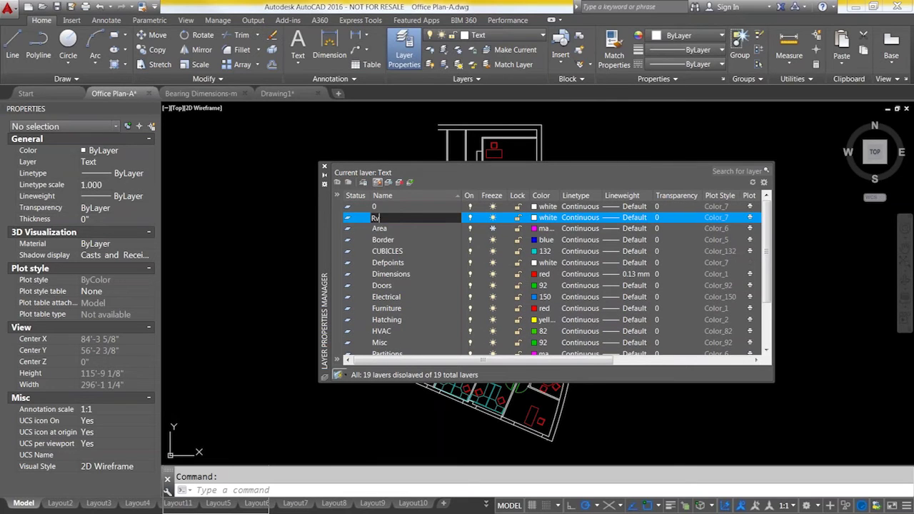
pyautogui.press('BackSpace')
pyautogui.write('ev Clo')
pyautogui.write('a')
pyautogui.write('d')
pyautogui.press('BackSpace')
pyautogui.press('BackSpace')
pyautogui.write('ud')
pyautogui.press('Return')
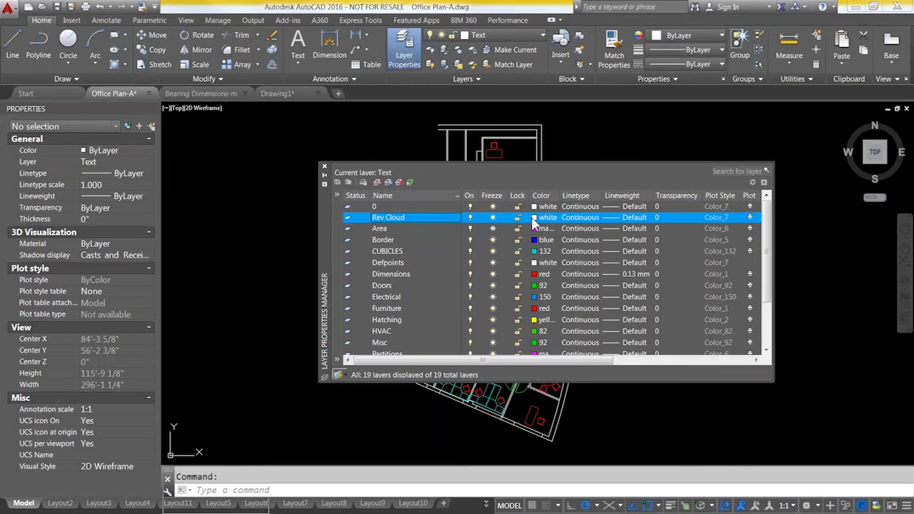
# Step: Set the Rev Cloud layer's color to cyan and make it the current layer
pyautogui.click(544, 217)
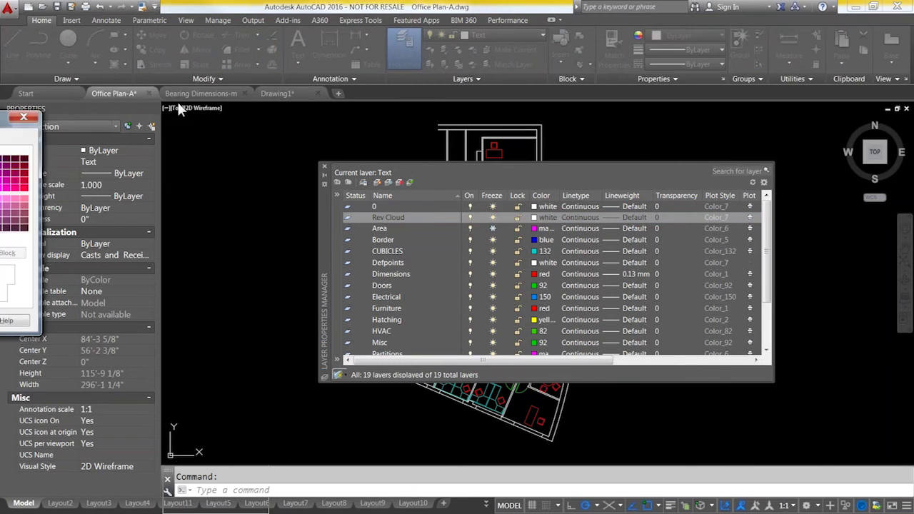
pyautogui.click(370, 291)
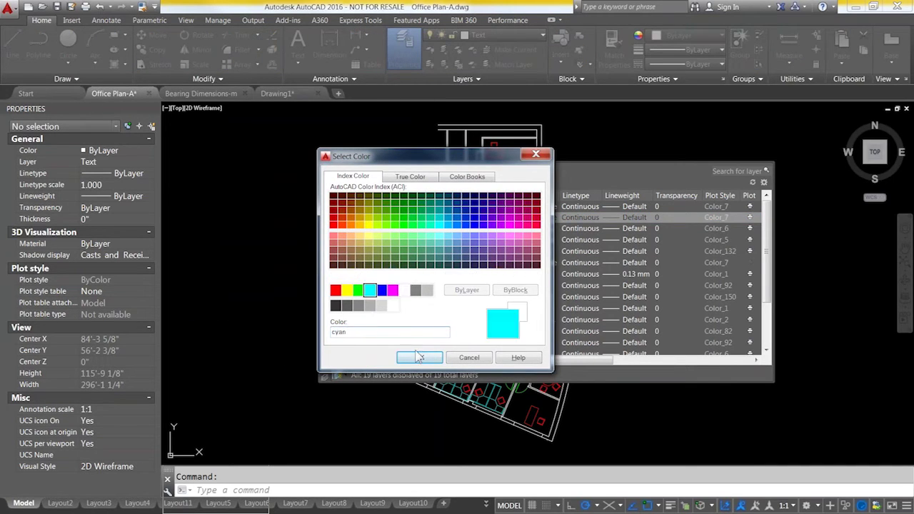
pyautogui.click(419, 357)
pyautogui.doubleClick(350, 220)
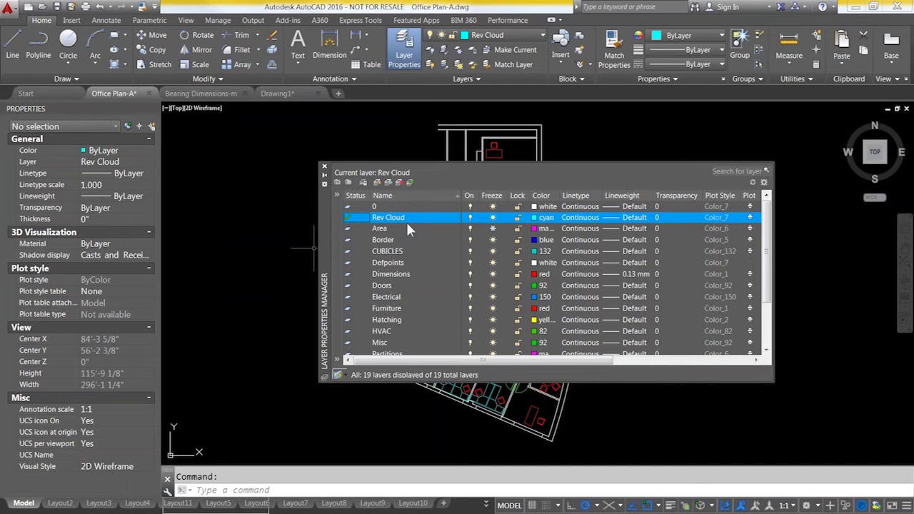
# Step: Select the layers from CUBICLES through Hatching, view the commands available for them, and close the Layer Properties Manager
pyautogui.click(374, 252)
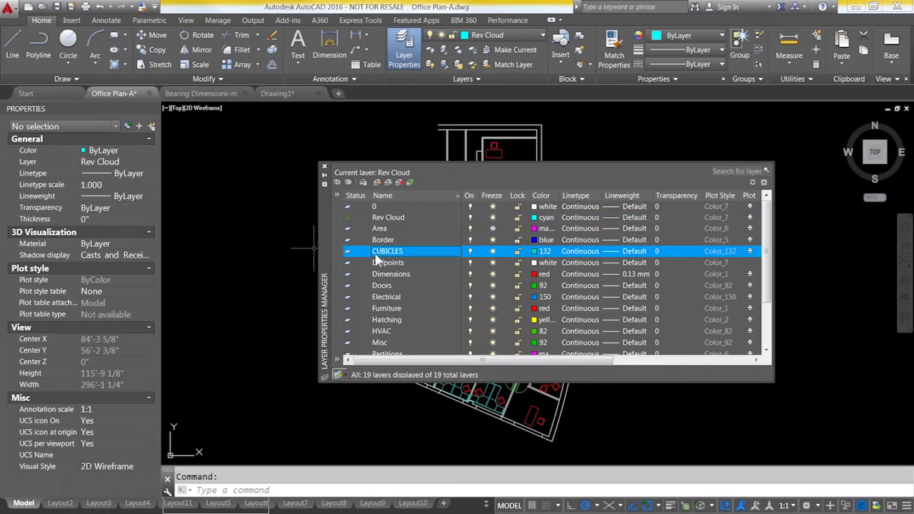
pyautogui.keyDown('shift'); pyautogui.click(381, 320); pyautogui.keyUp('shift')
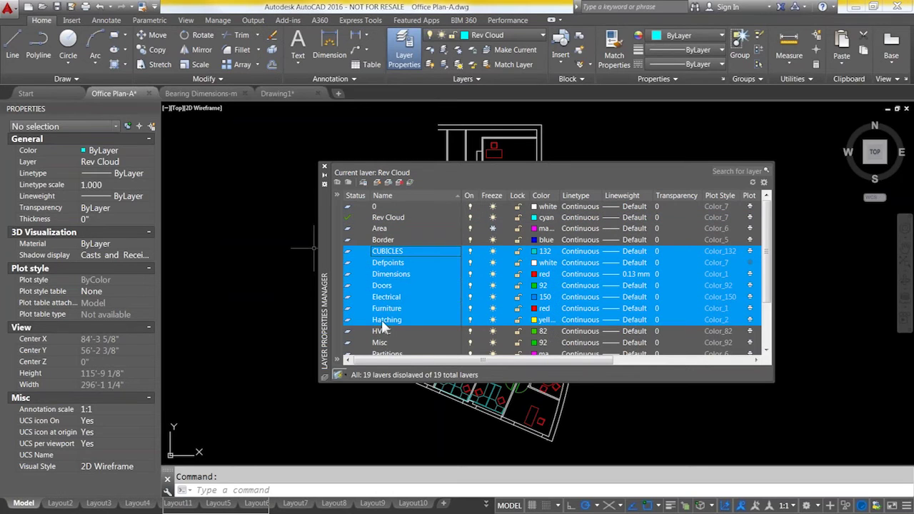
pyautogui.rightClick(381, 286)
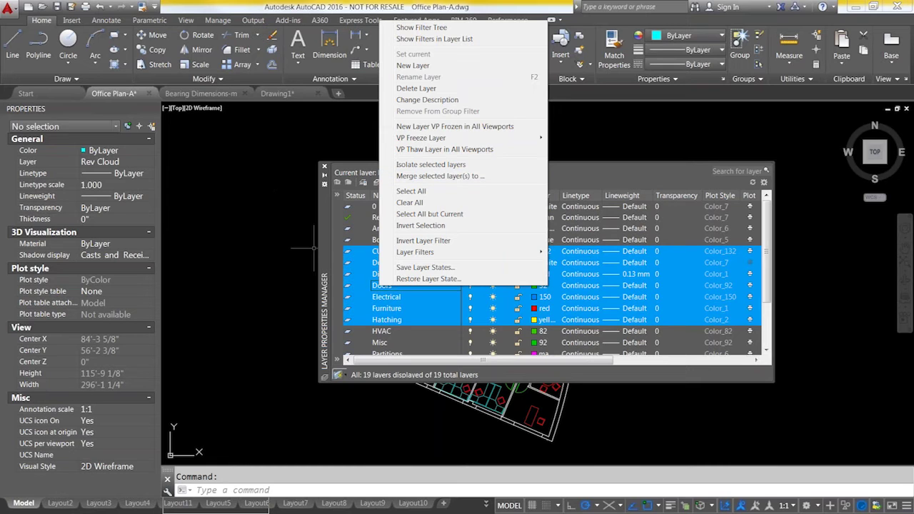
pyautogui.click(315, 248)
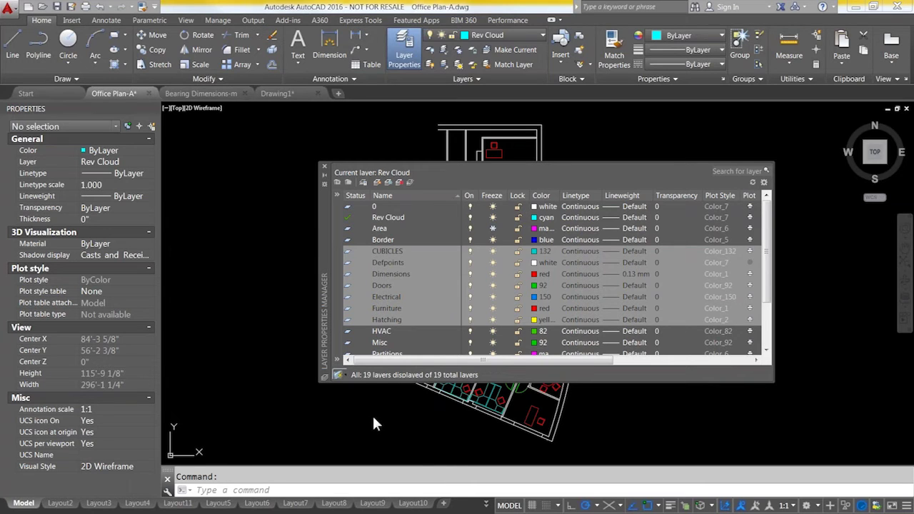
pyautogui.click(325, 166)
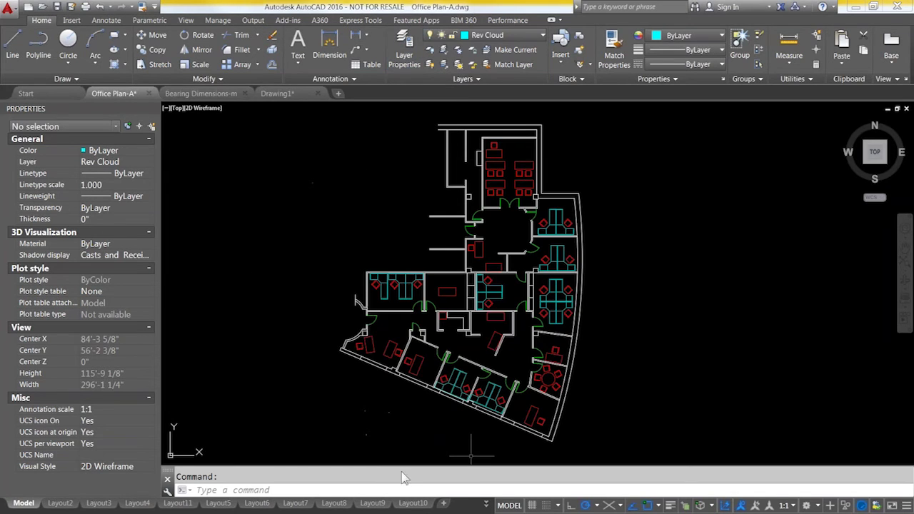
# Step: Look through the full list of the drawing's layouts and open Layout12 from it
pyautogui.moveTo(417, 506)
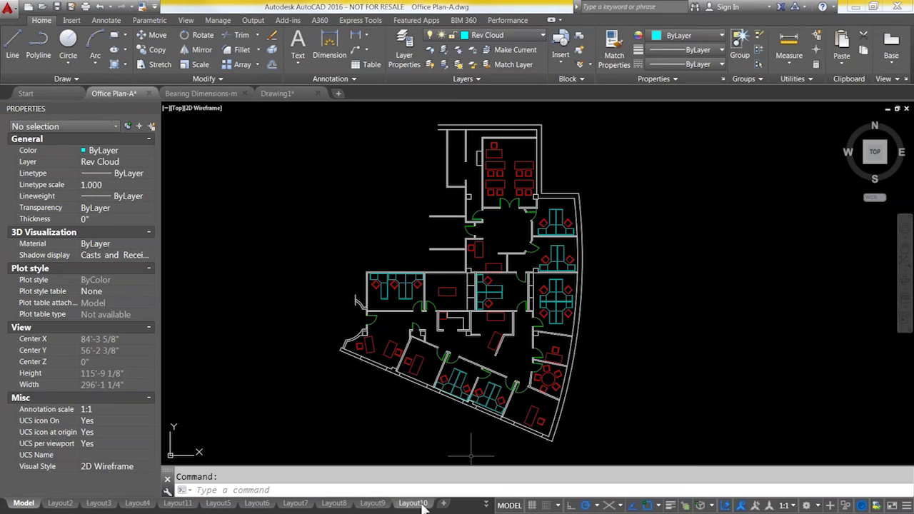
pyautogui.click(486, 505)
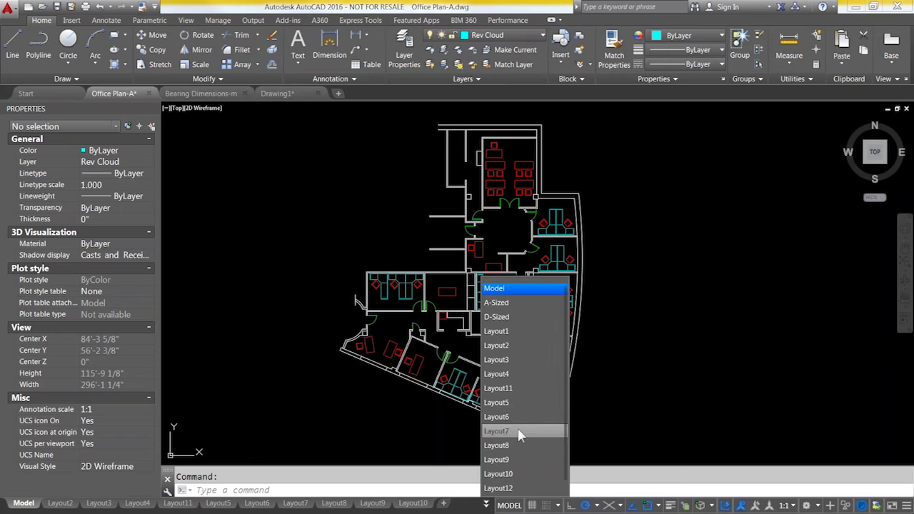
pyautogui.click(29, 500)
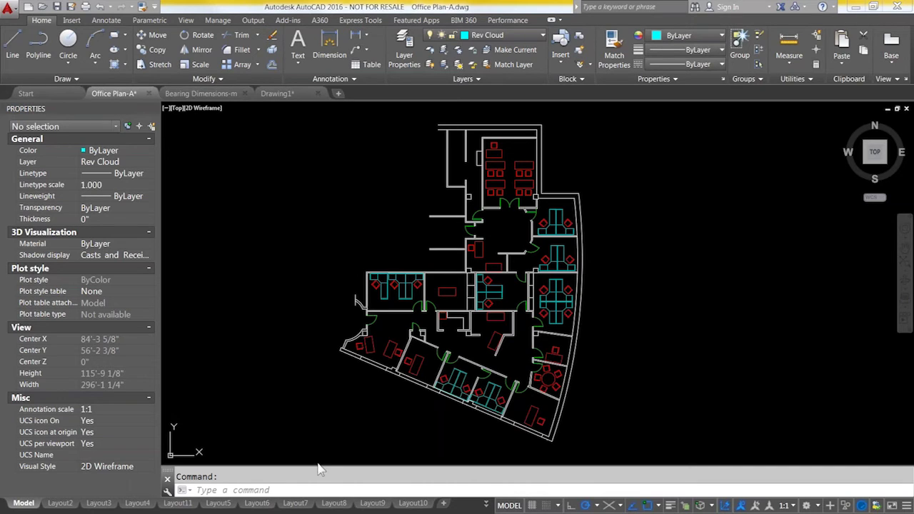
pyautogui.click(486, 505)
pyautogui.click(516, 488)
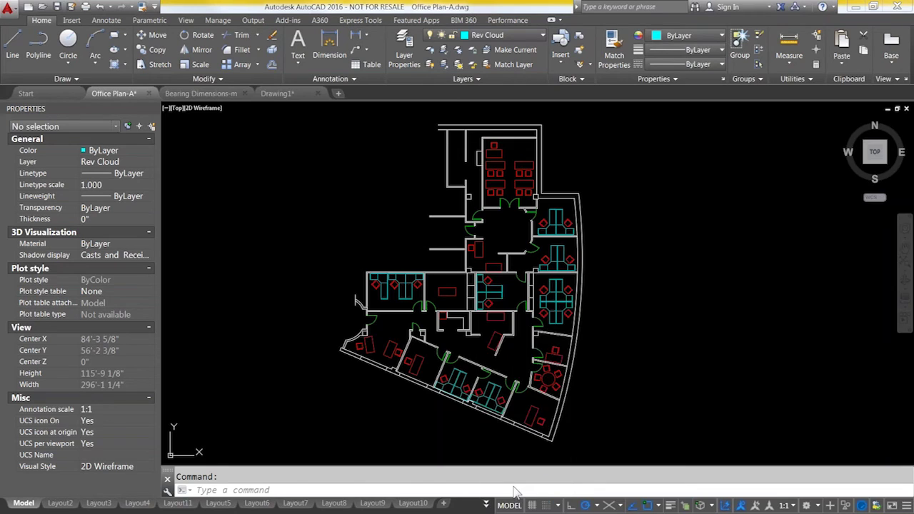
# Step: Move Layout12 to sit between Layout7 and Layout8, and return to model space
pyautogui.moveTo(464, 506)
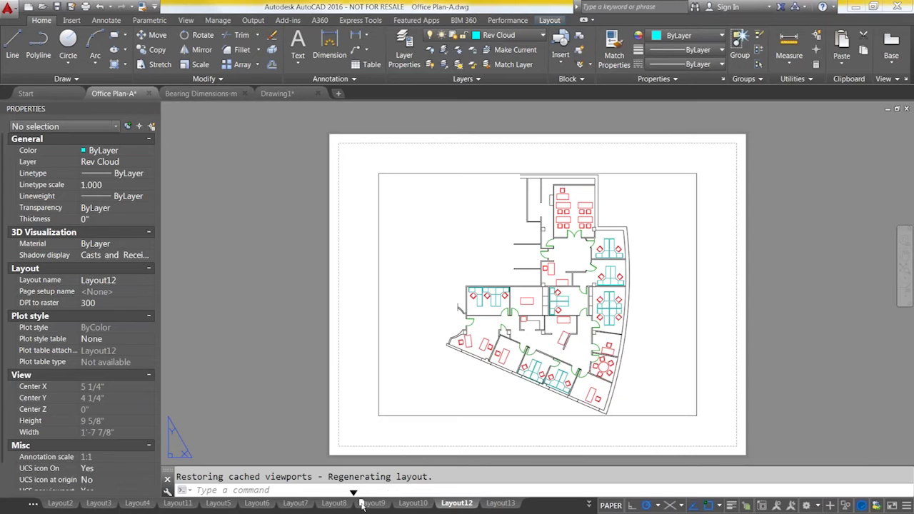
pyautogui.moveTo(363, 505); pyautogui.dragTo(323, 506)
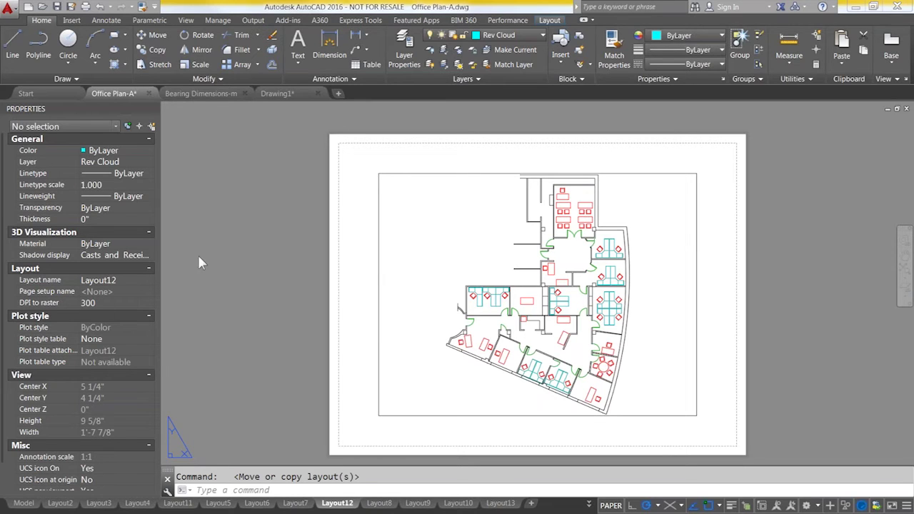
pyautogui.click(24, 503)
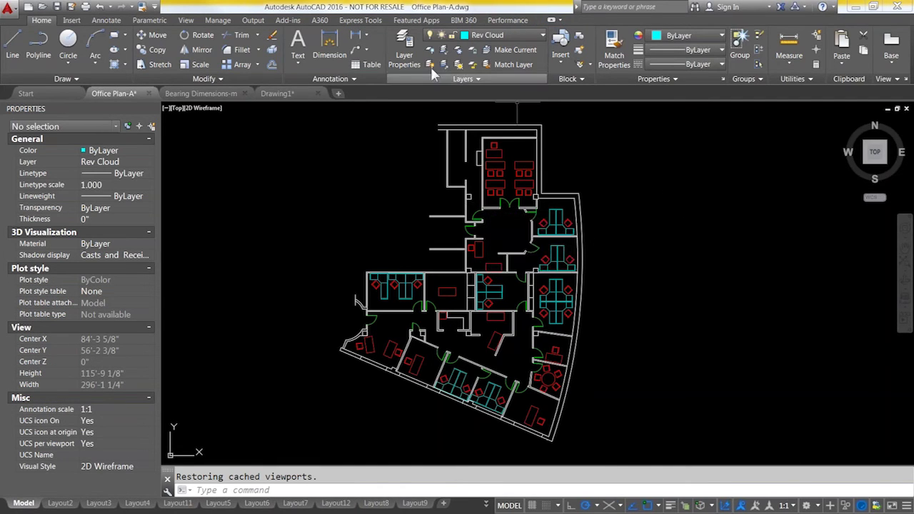
# Step: Select the layers from Dimensions through HVAC, review the commands available for them, and close the Layer Properties Manager
pyautogui.click(405, 60)
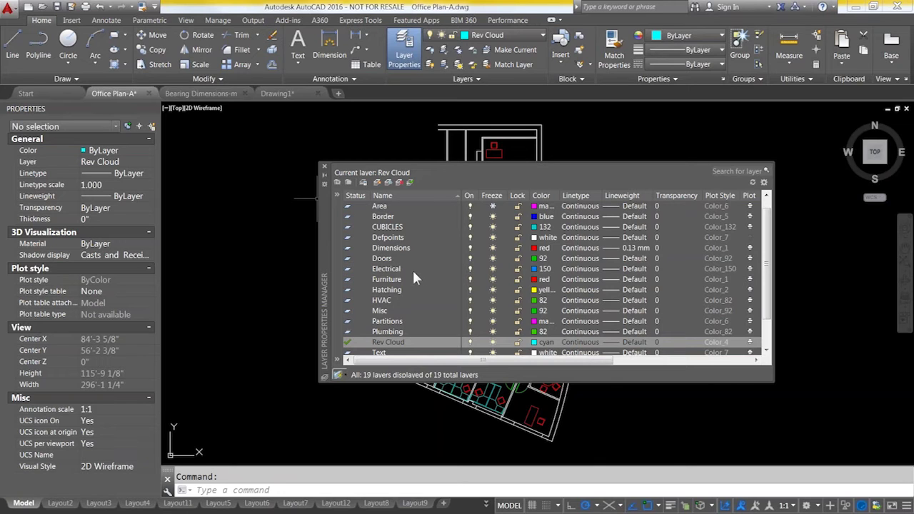
pyautogui.click(389, 248)
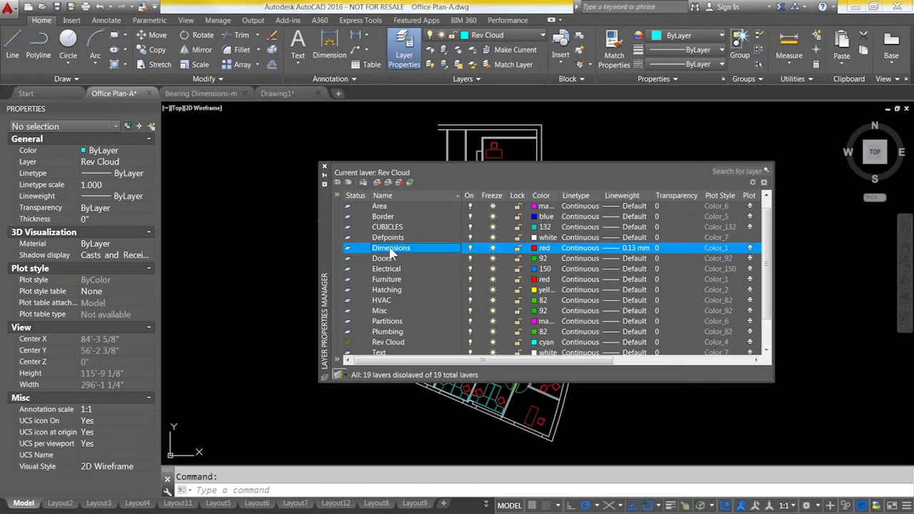
pyautogui.keyDown('shift'); pyautogui.click(384, 300); pyautogui.keyUp('shift')
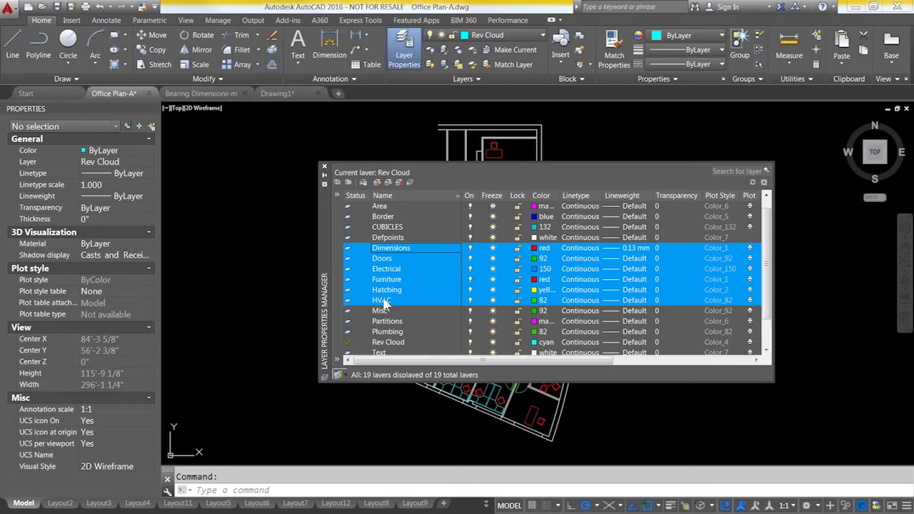
pyautogui.rightClick(393, 279)
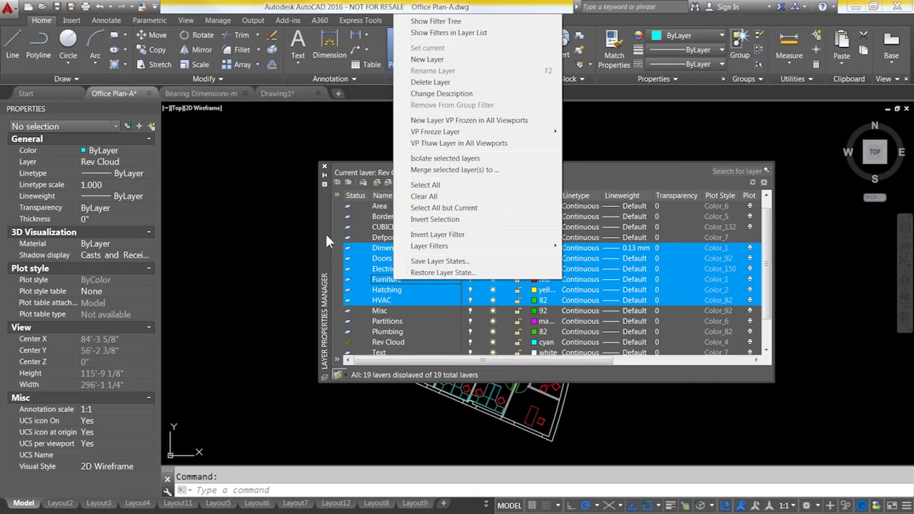
pyautogui.press('Escape')
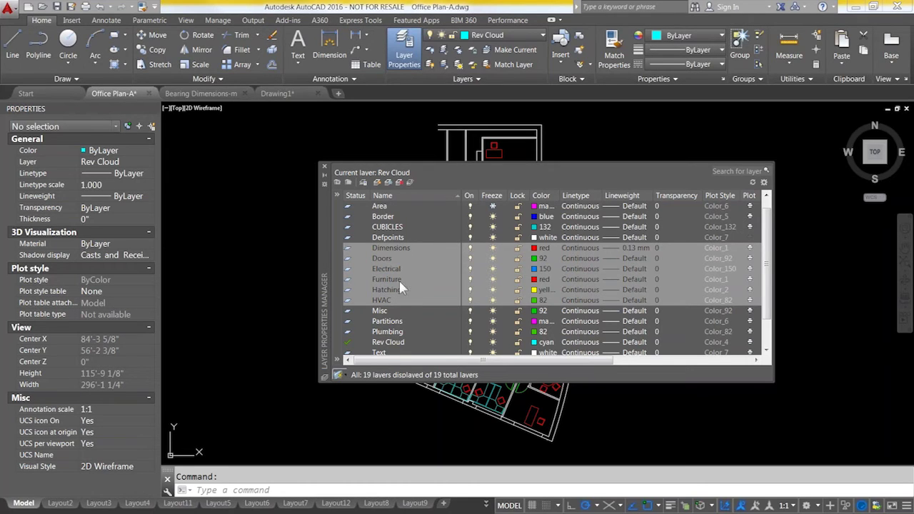
pyautogui.rightClick(393, 250)
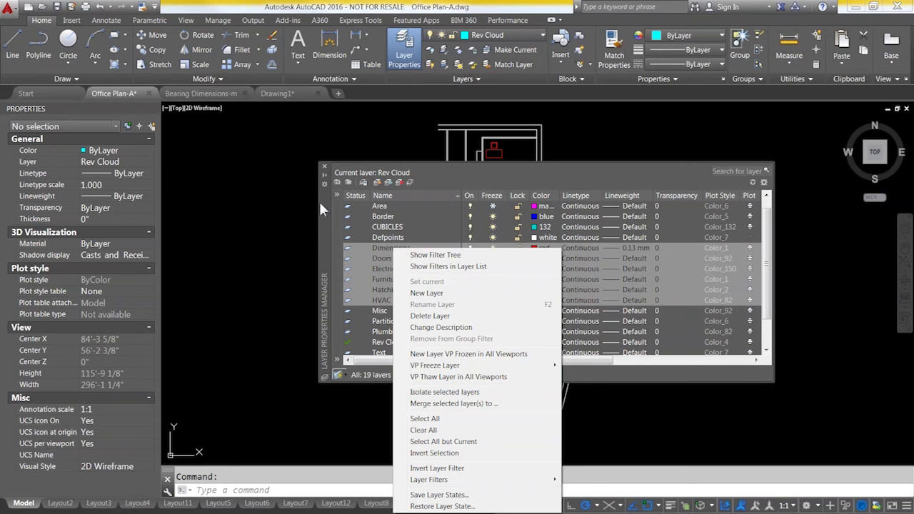
pyautogui.click(323, 207)
pyautogui.click(404, 239)
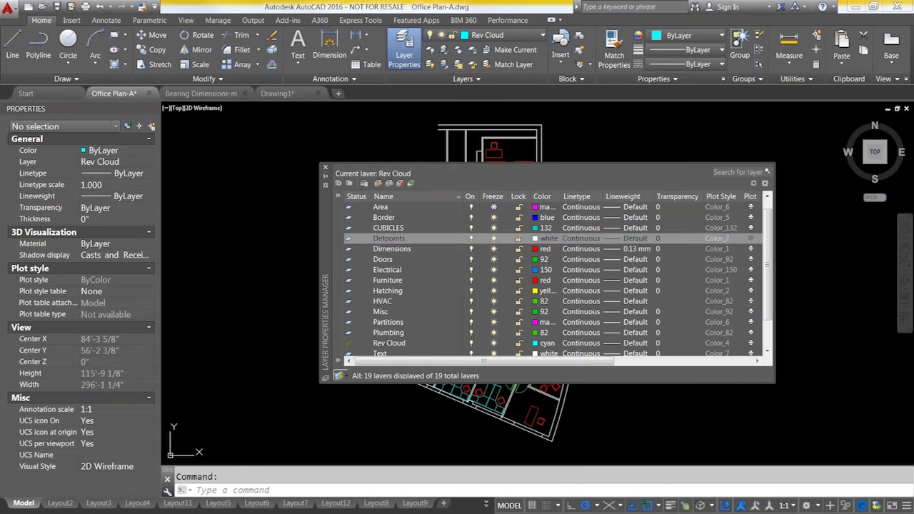
pyautogui.click(325, 167)
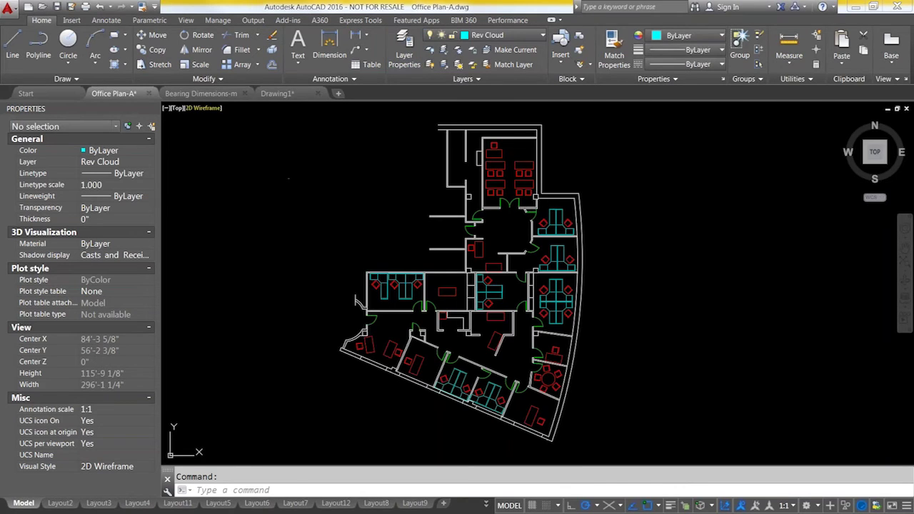
pyautogui.click(108, 20)
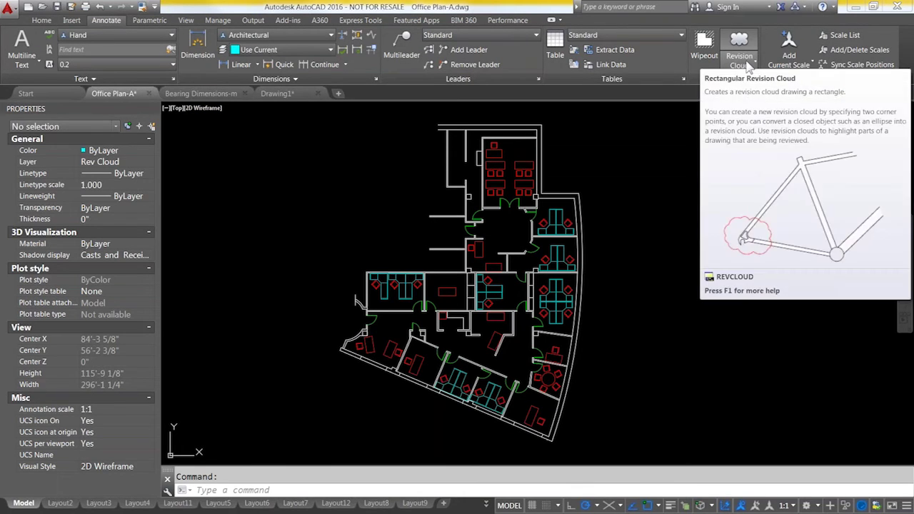
pyautogui.click(748, 66)
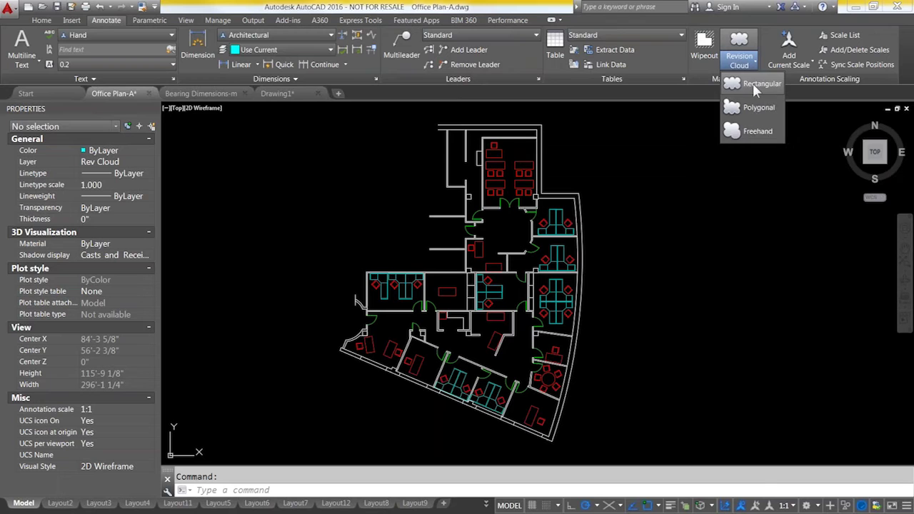
pyautogui.click(753, 83)
pyautogui.click(476, 131)
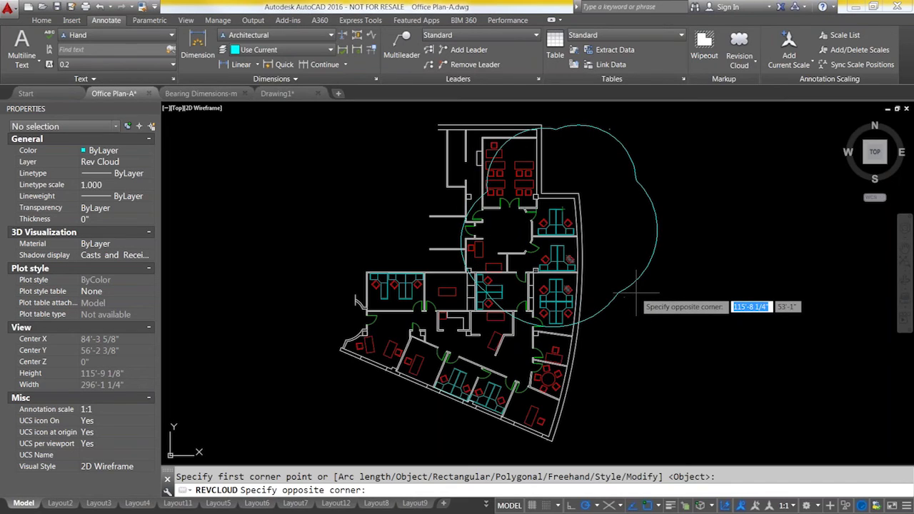
pyautogui.press('Escape')
pyautogui.press('Return')
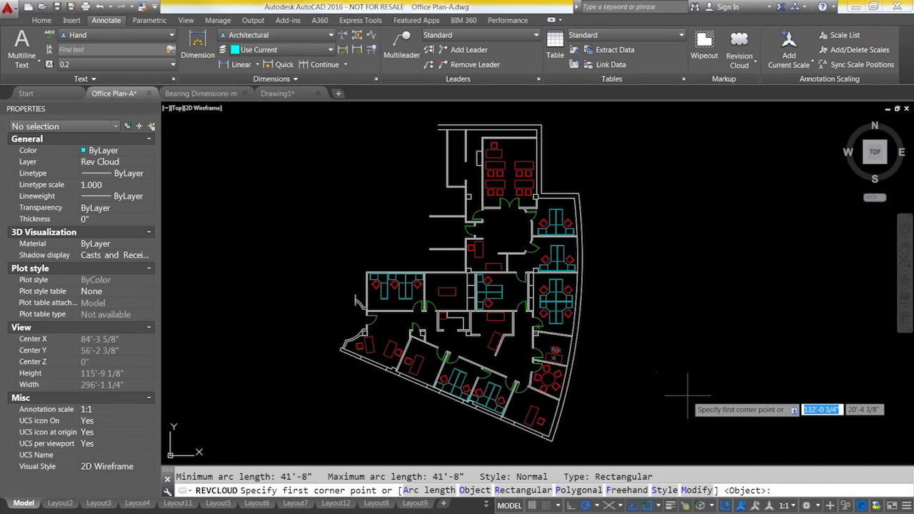
pyautogui.click(436, 495)
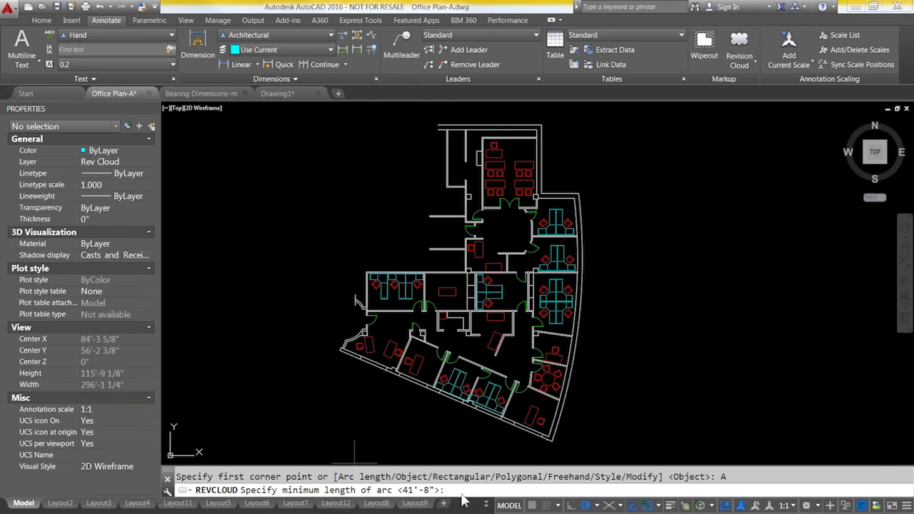
pyautogui.press('Return')
pyautogui.press('Escape')
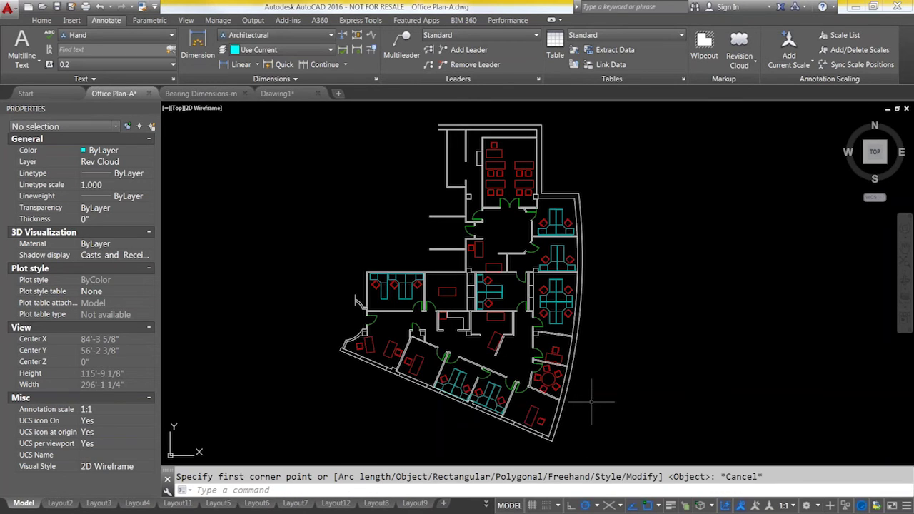
# Step: Set the drawing's length units to decimal with the UNITS command
pyautogui.write('uniy')
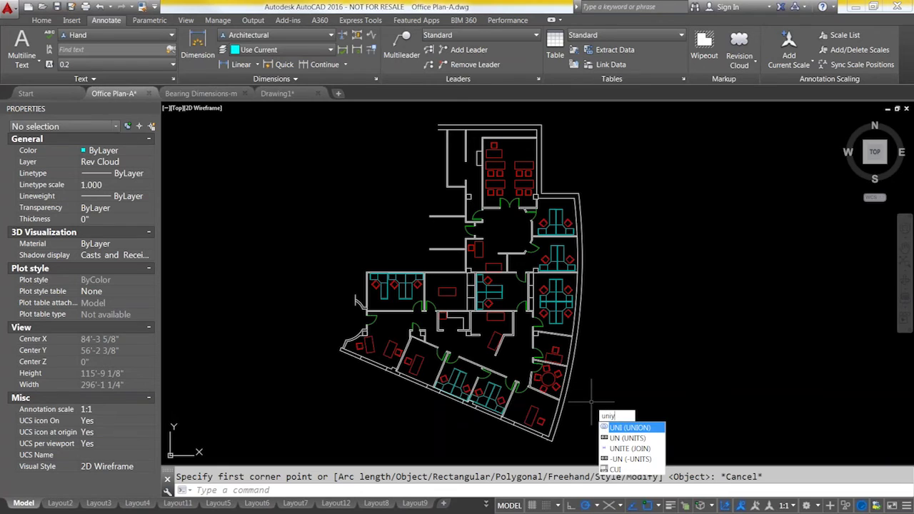
pyautogui.press('BackSpace')
pyautogui.press('Down')
pyautogui.press('Return')
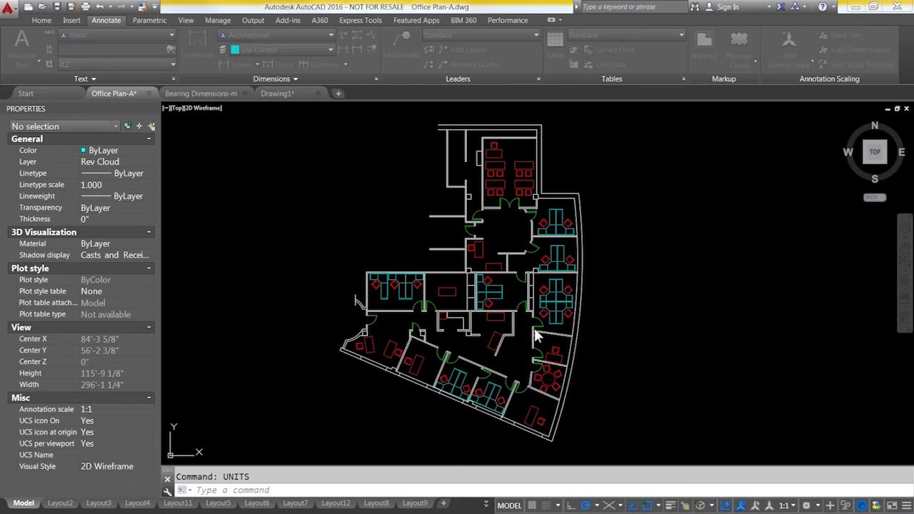
pyautogui.press('Return')
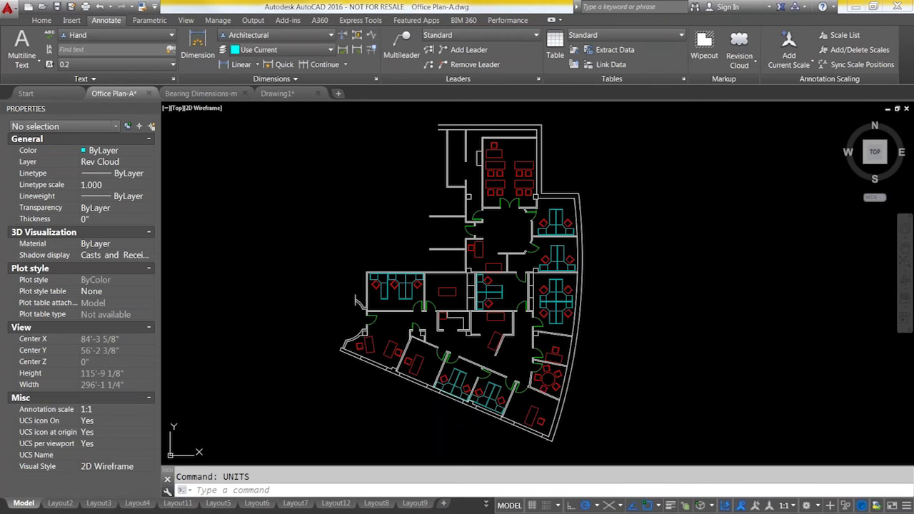
# Step: Start the REVCLOUD command and set both the minimum and maximum arc length to 100
pyautogui.write('Rv')
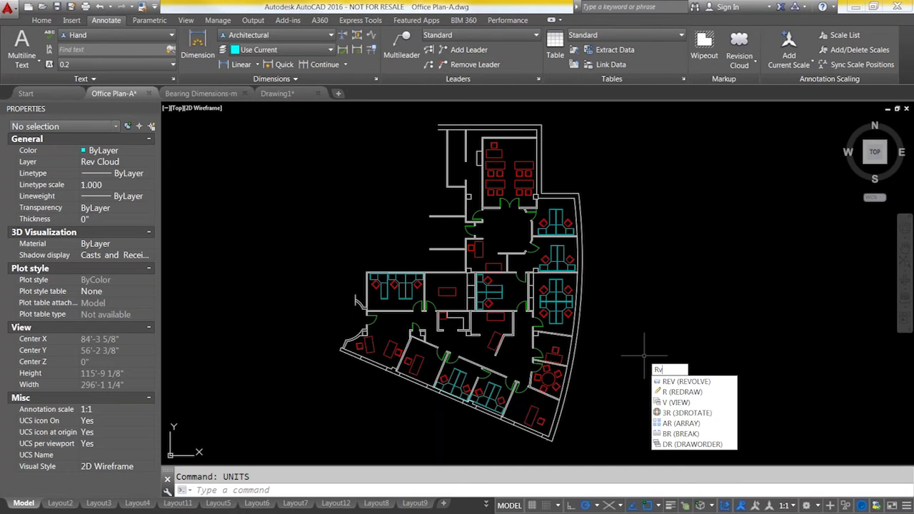
pyautogui.press('BackSpace')
pyautogui.write('EV')
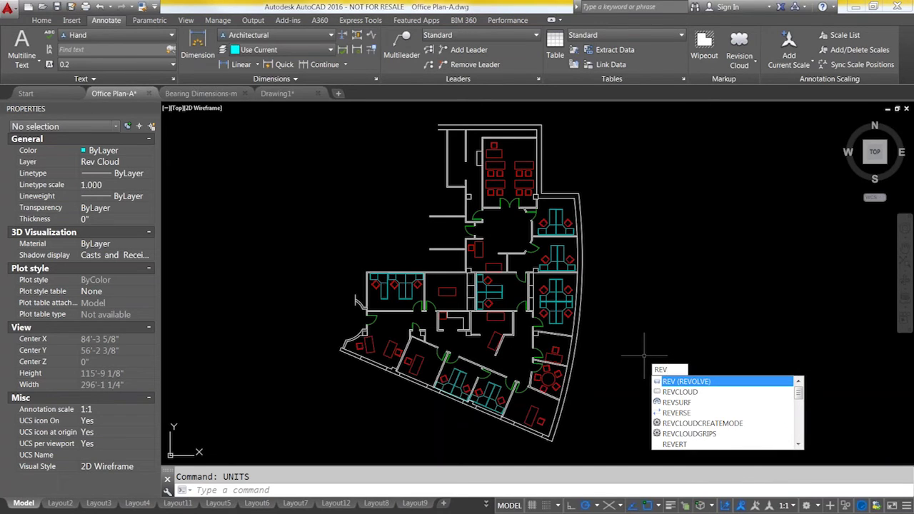
pyautogui.press('Down')
pyautogui.press('Return')
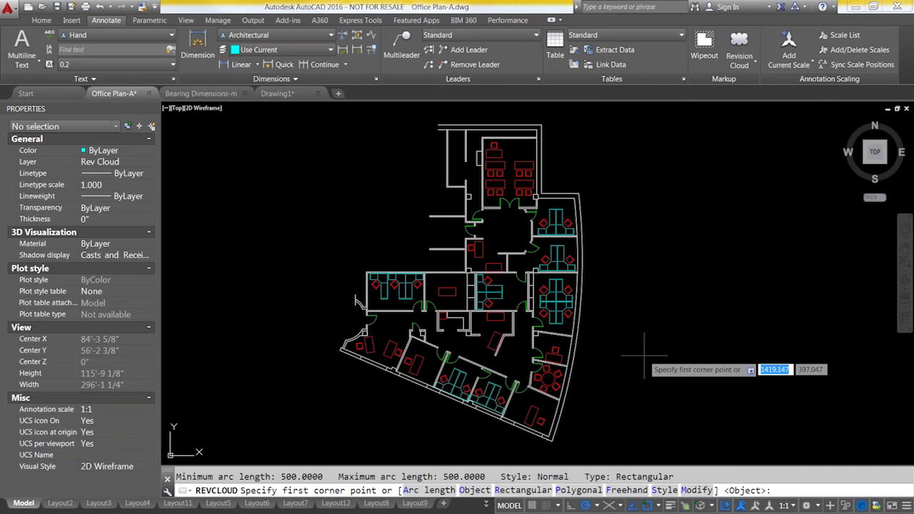
pyautogui.click(445, 491)
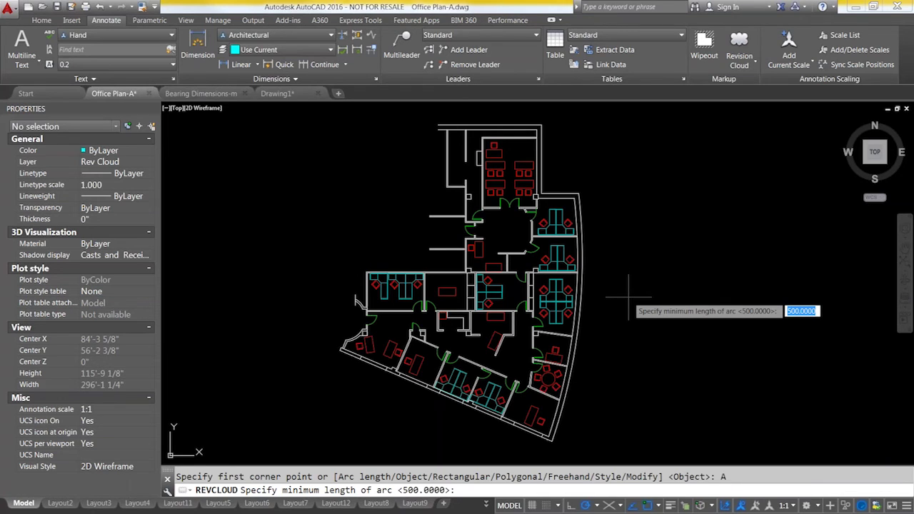
pyautogui.write('100')
pyautogui.press('Return')
pyautogui.press('Return')
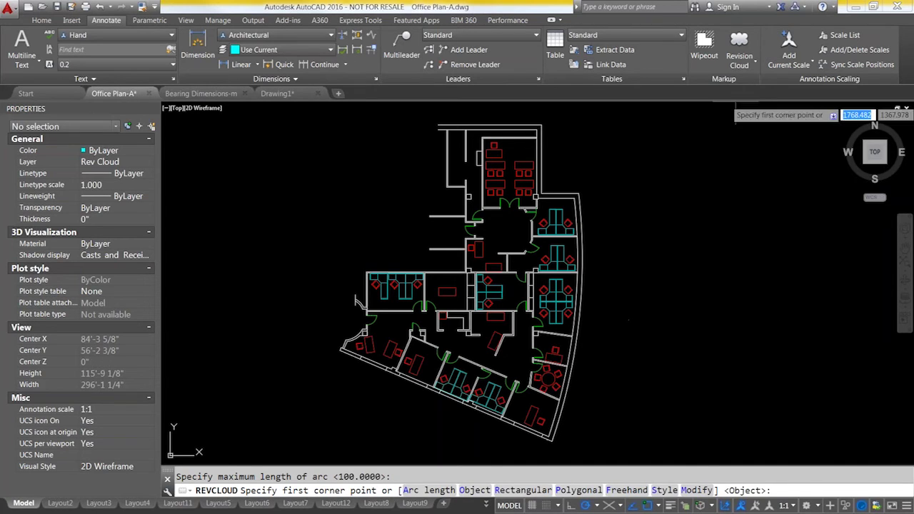
# Step: Draw a rectangular revision cloud over the upper rooms of the floor plan, extending past the outer wall on the east side
pyautogui.click(755, 62)
pyautogui.click(752, 85)
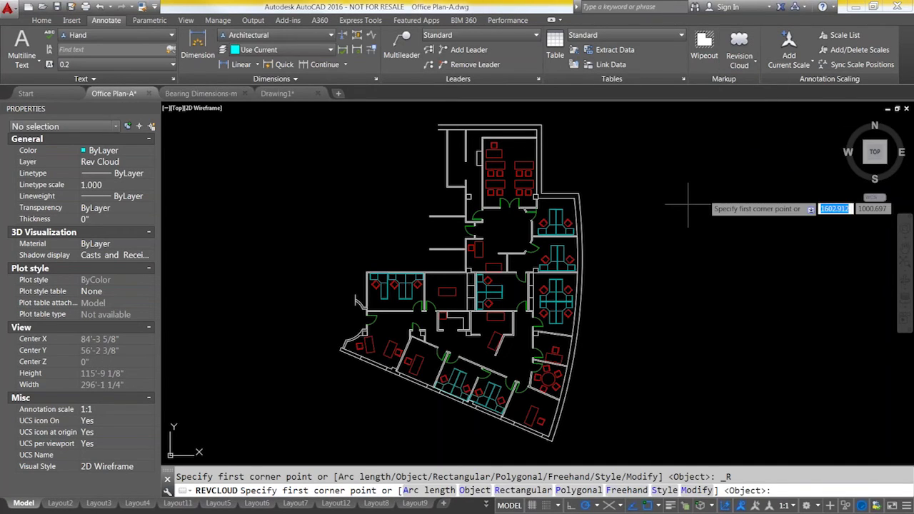
pyautogui.click(450, 149)
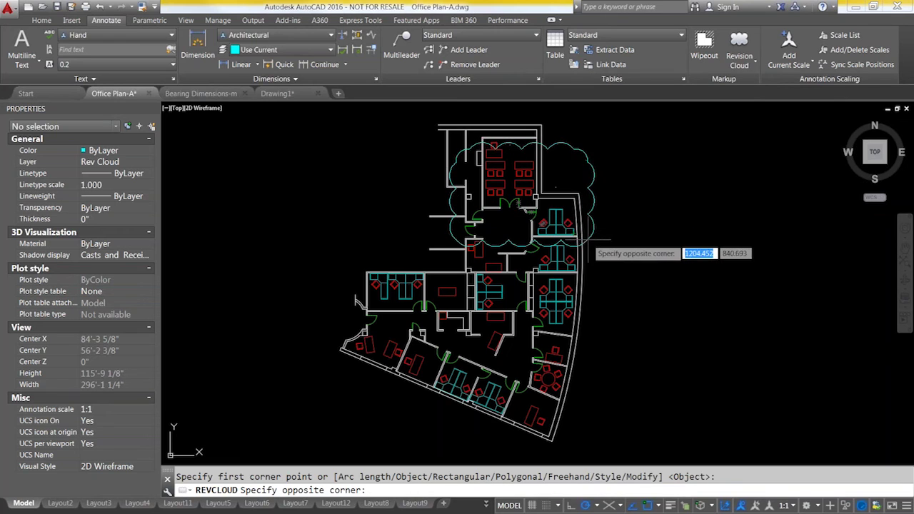
pyautogui.click(625, 256)
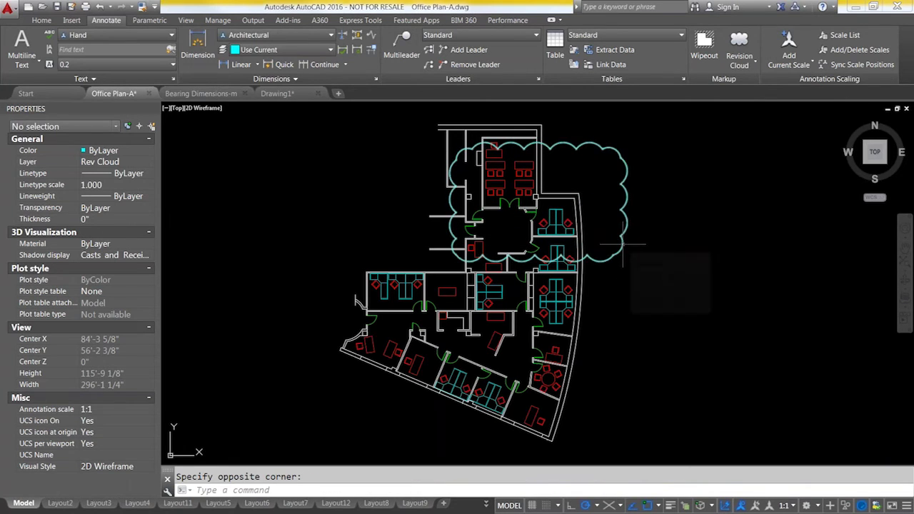
# Step: Stretch the revision cloud's east side slightly inward from its midpoint grip, then deselect the cloud
pyautogui.moveTo(623, 244)
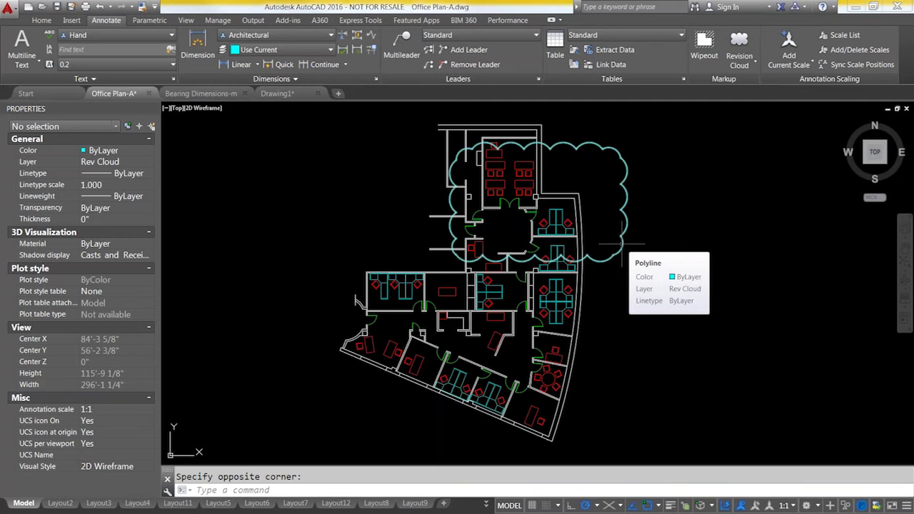
pyautogui.click(623, 244)
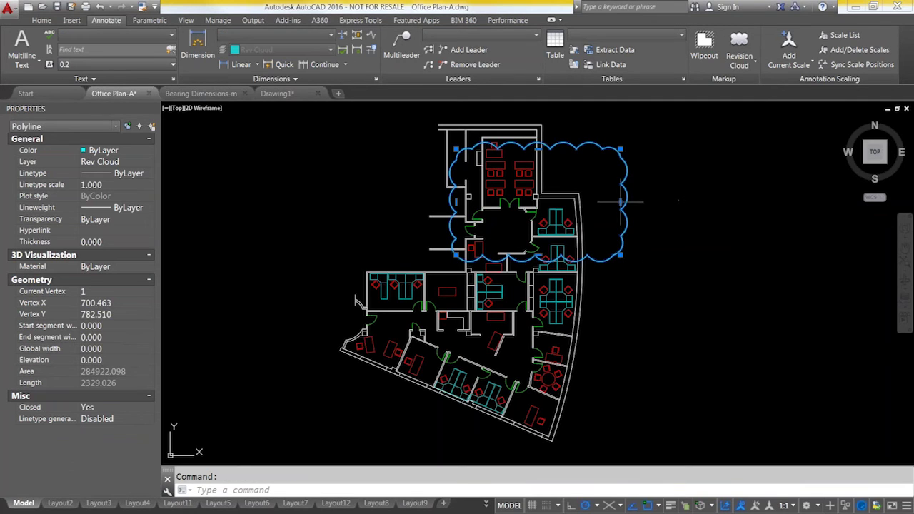
pyautogui.moveTo(621, 202)
pyautogui.moveTo(621, 254)
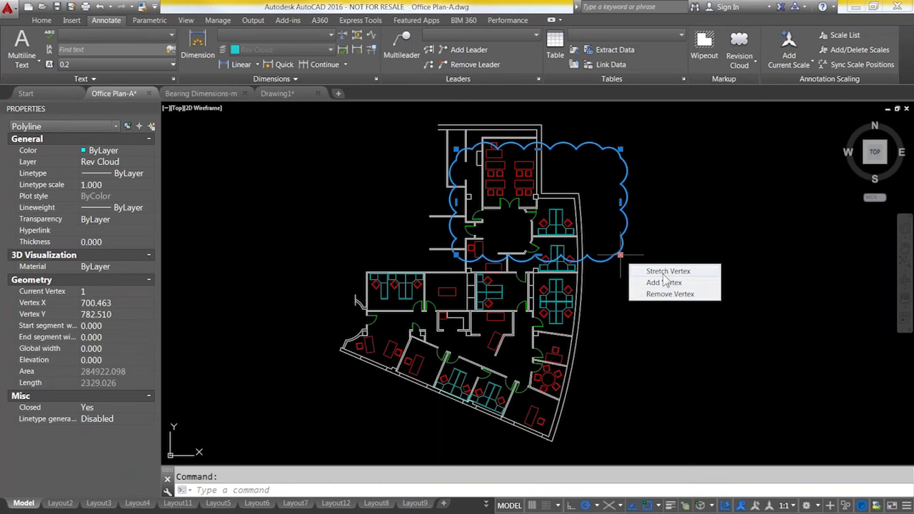
pyautogui.press('Escape')
pyautogui.click(628, 214)
pyautogui.click(620, 203)
pyautogui.click(620, 202)
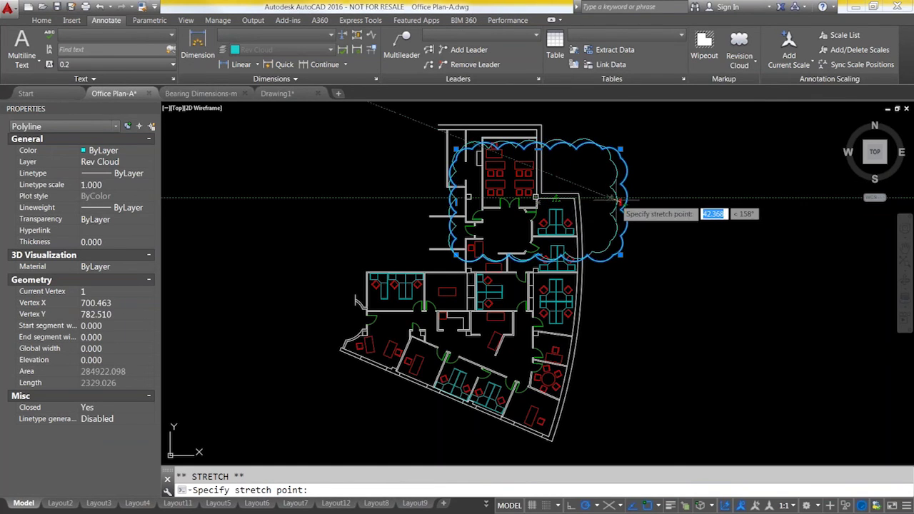
pyautogui.press('Escape')
pyautogui.press('Escape')
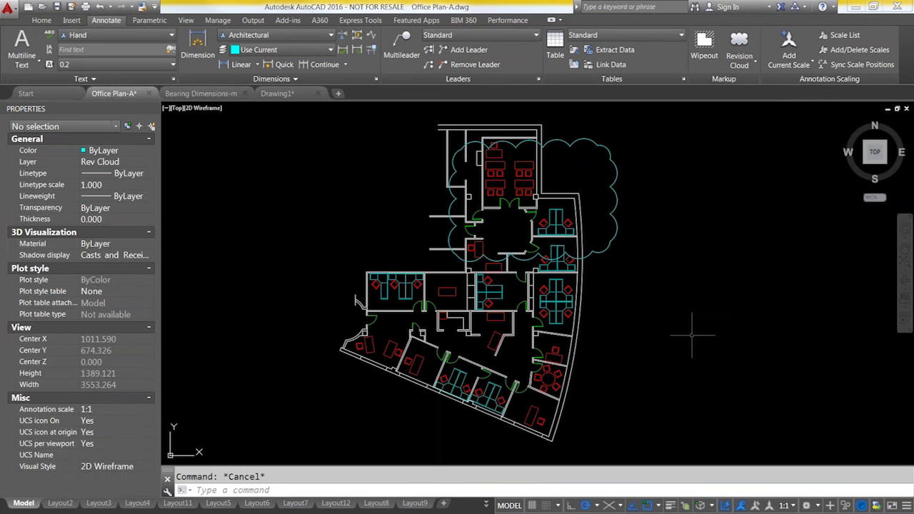
# Step: Draw a closed triangular polyline with a horizontal base in the empty area east of the floor plan
pyautogui.write('pl')
pyautogui.press('Return')
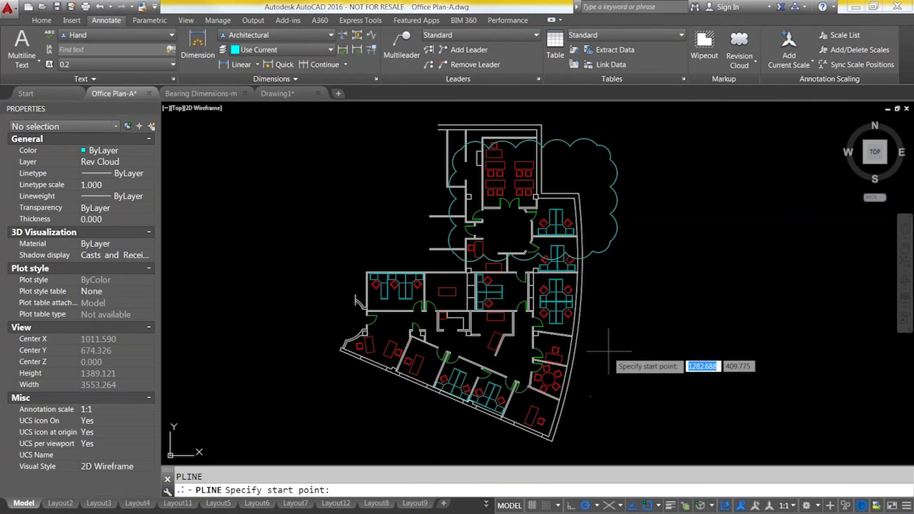
pyautogui.click(642, 296)
pyautogui.click(612, 345)
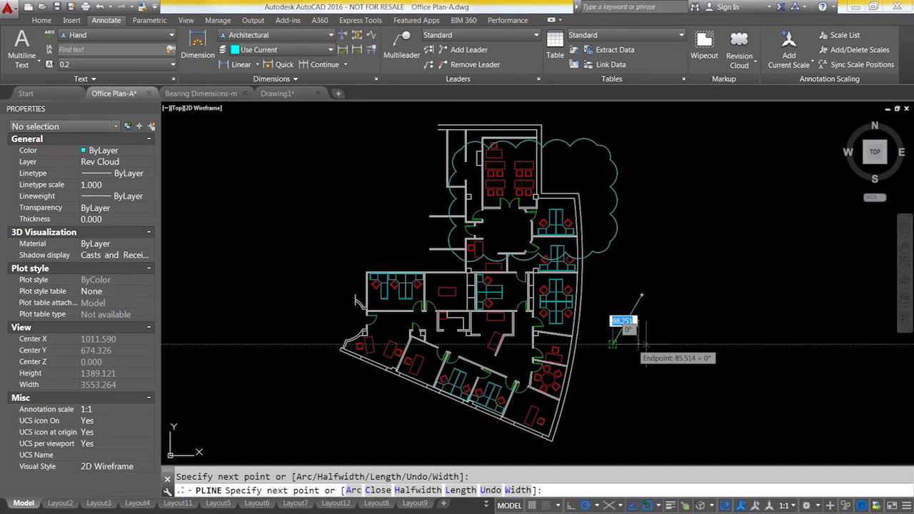
pyautogui.click(695, 345)
pyautogui.write('c')
pyautogui.press('Return')
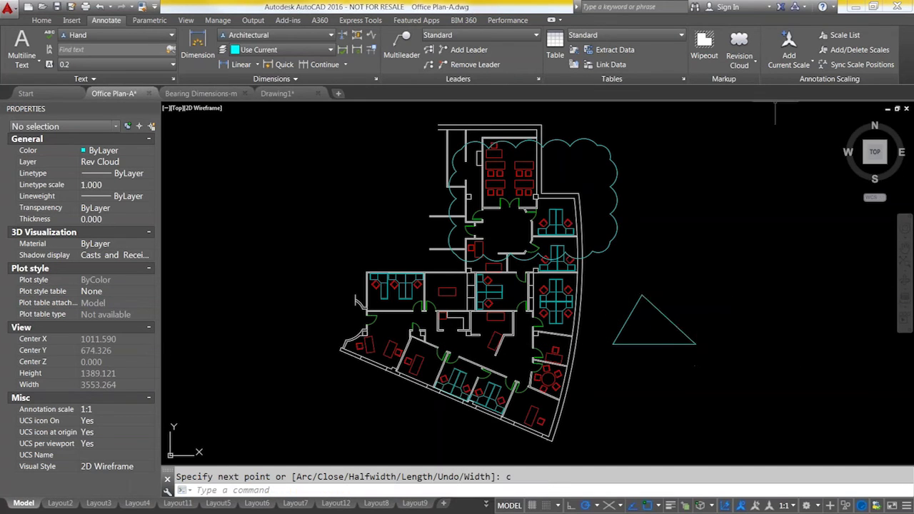
# Step: Try to convert the triangle into a revision cloud with the Object option of REVCLOUD
pyautogui.click(747, 64)
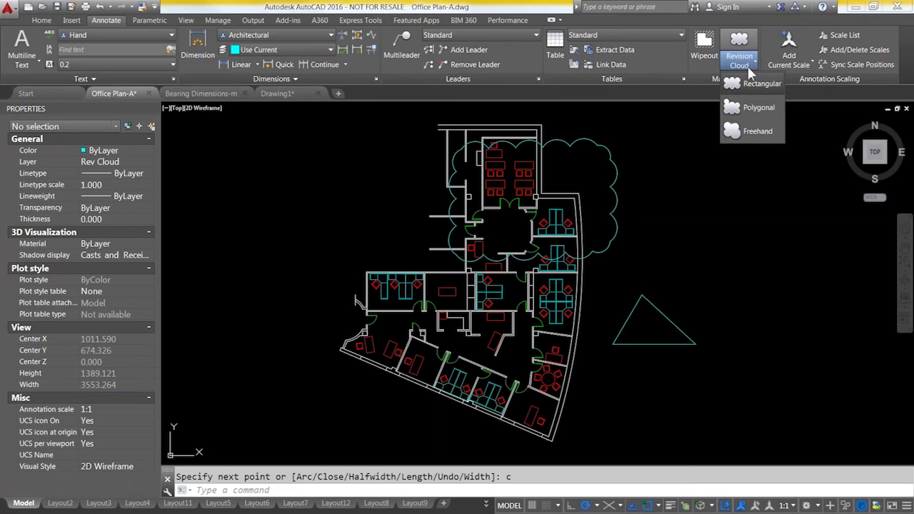
pyautogui.click(756, 132)
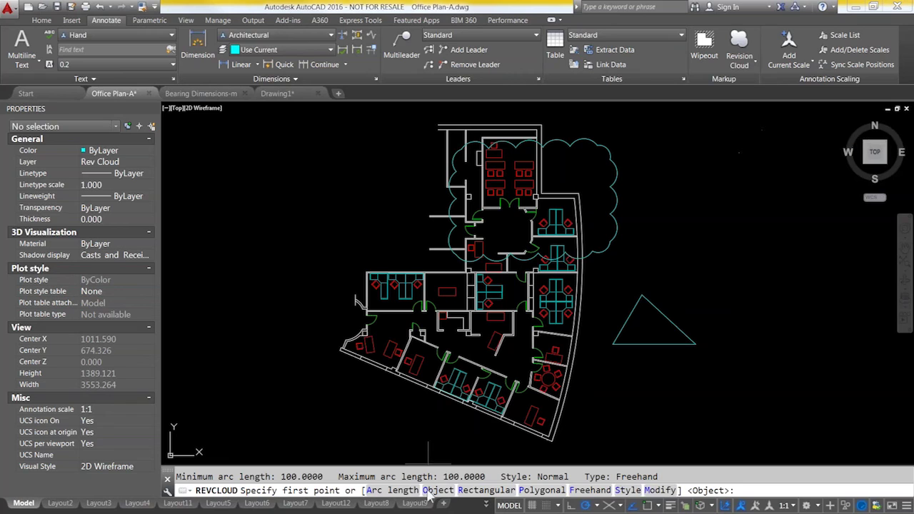
pyautogui.write('o')
pyautogui.press('Return')
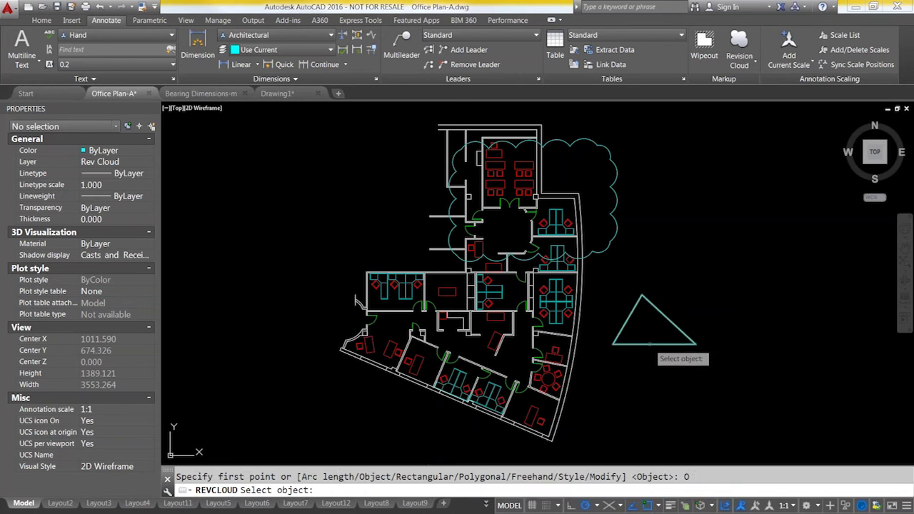
pyautogui.click(649, 344)
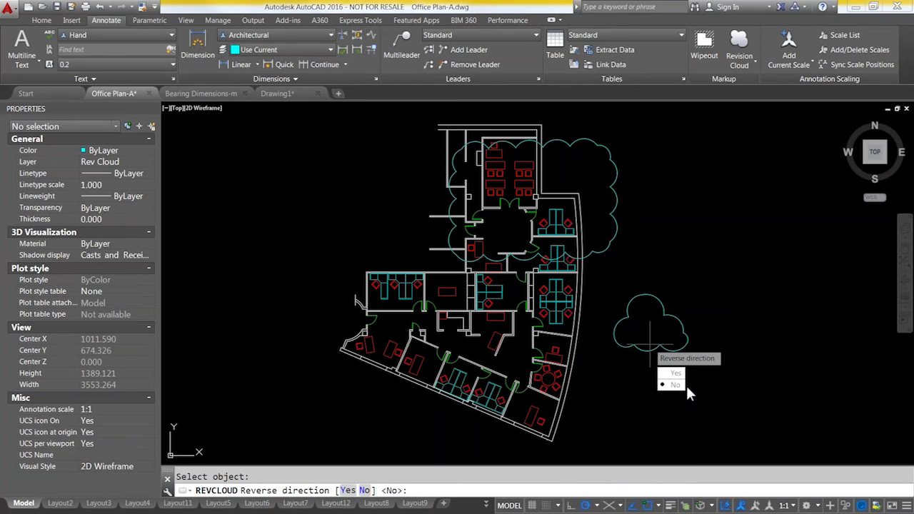
pyautogui.press('Escape')
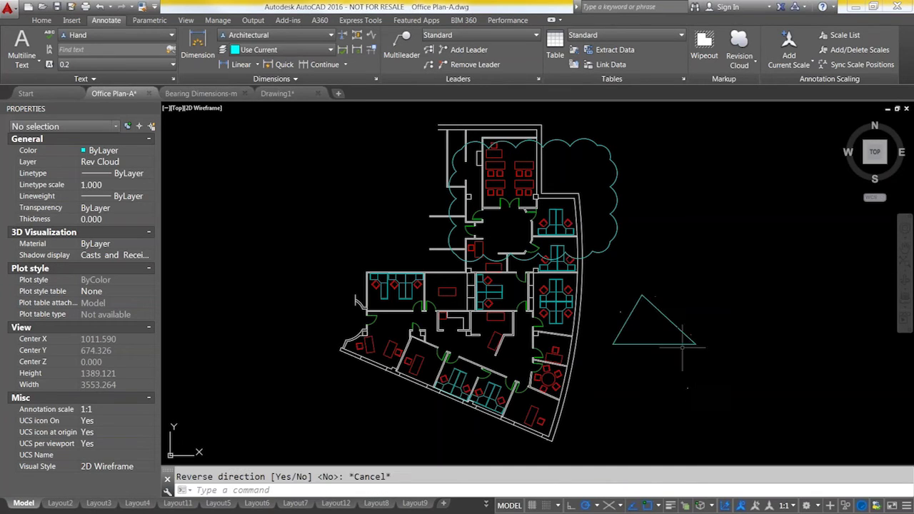
pyautogui.click(750, 63)
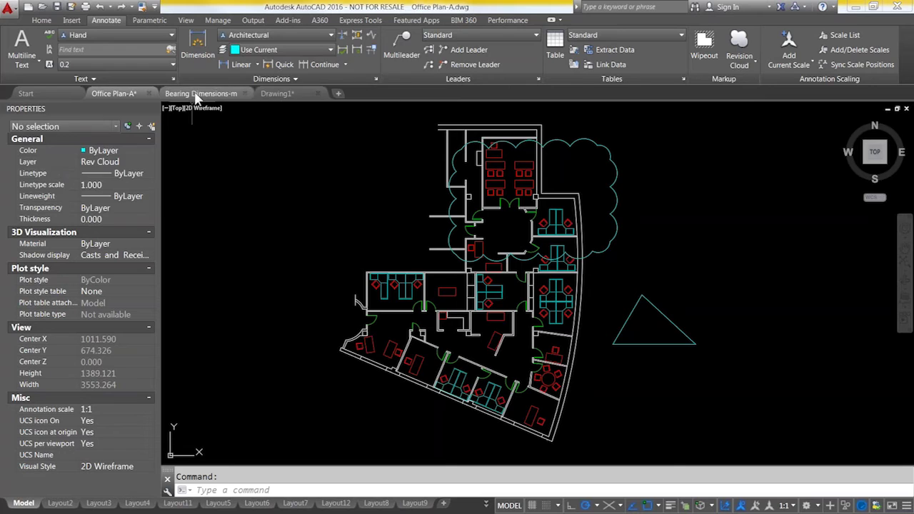
# Step: Switch to the model space of the Bearing Dimensions-m drawing and check that the bearing outline is a single polyline
pyautogui.moveTo(196, 99)
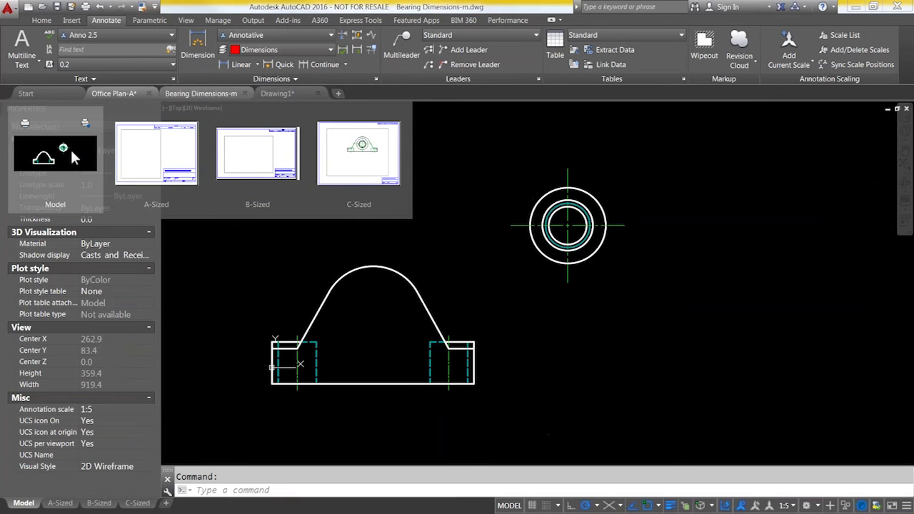
pyautogui.click(70, 147)
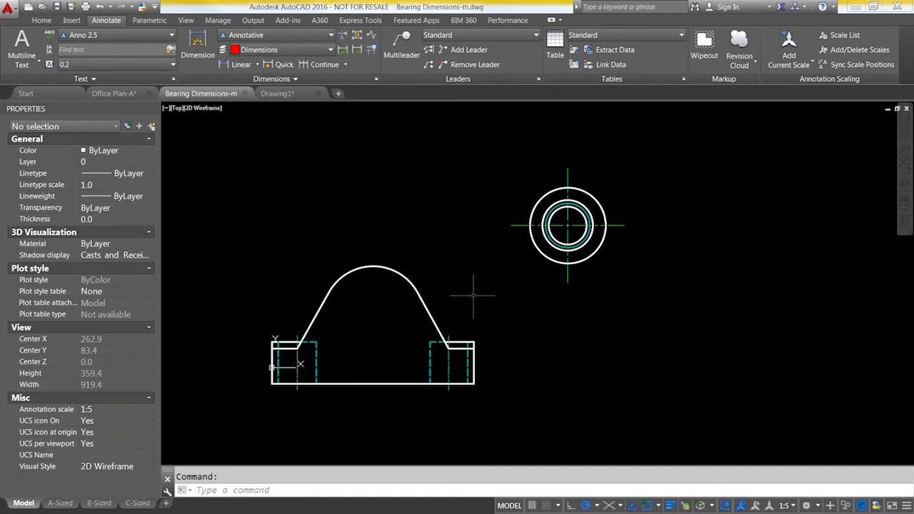
pyautogui.click(425, 303)
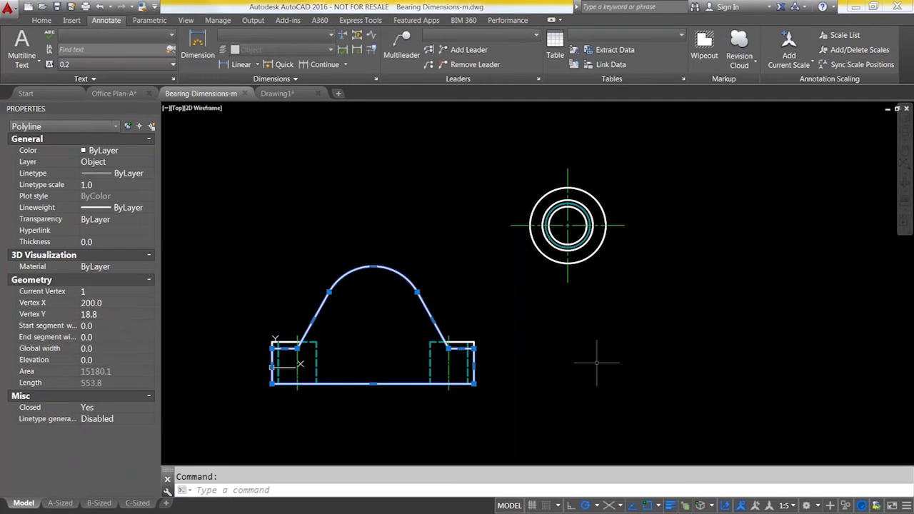
pyautogui.press('Escape')
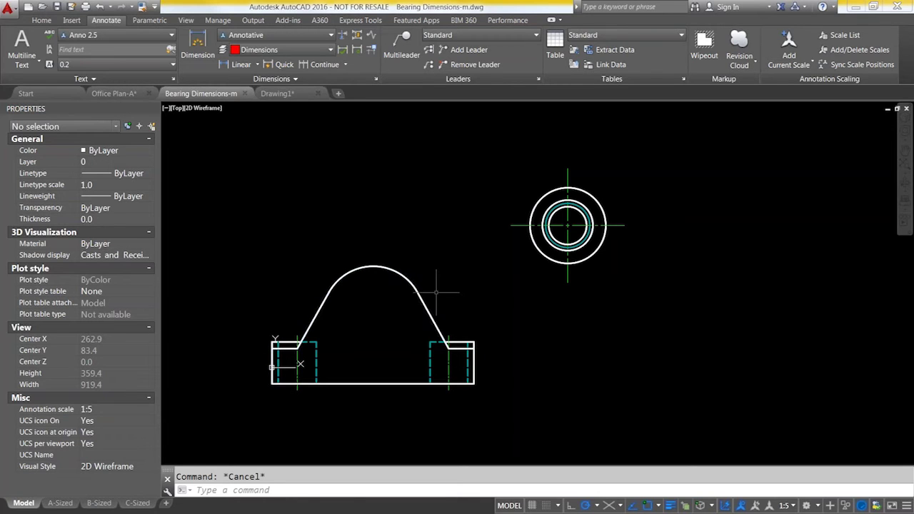
# Step: Move the concentric circles and their centerlines from their common center to the geometric center of the bearing outline
pyautogui.moveTo(630, 176)
pyautogui.mouseDown()
pyautogui.moveTo(510, 283)
pyautogui.moveTo(513, 275)
pyautogui.mouseUp()
pyautogui.click(630, 174)
pyautogui.click(520, 276)
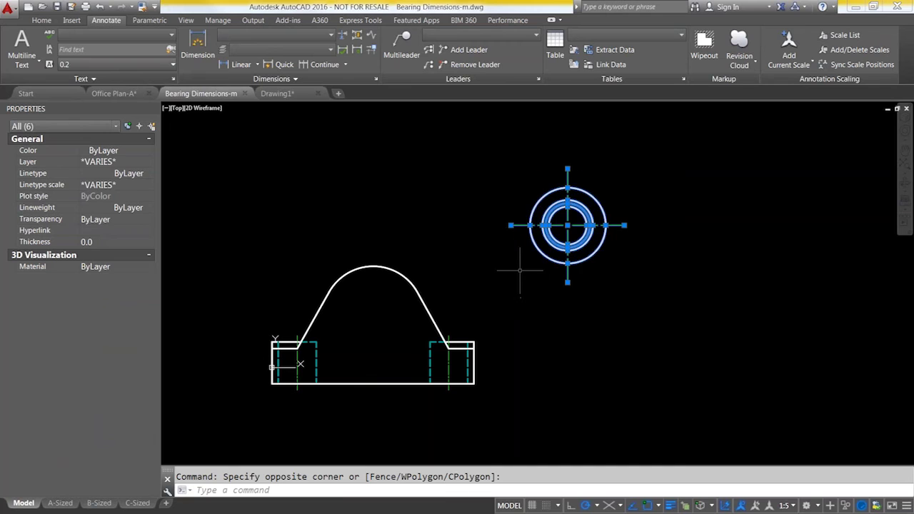
pyautogui.rightClick(520, 271)
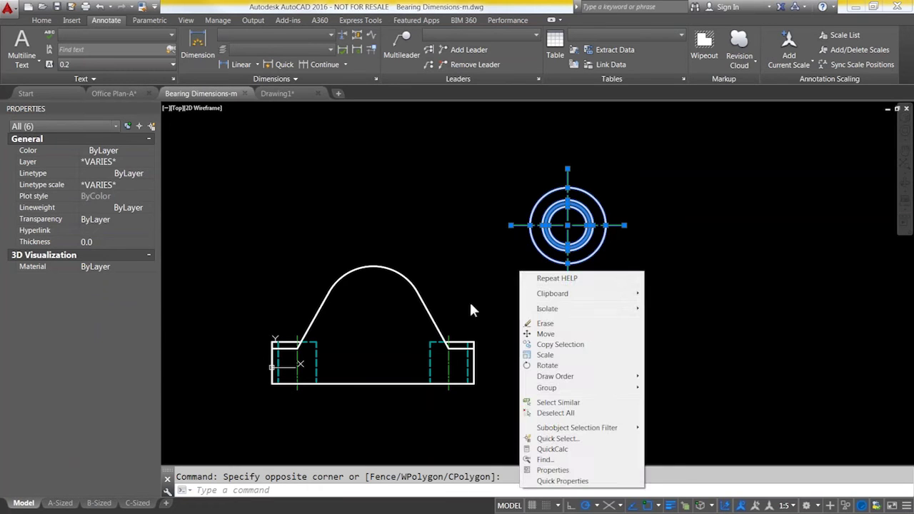
pyautogui.click(547, 335)
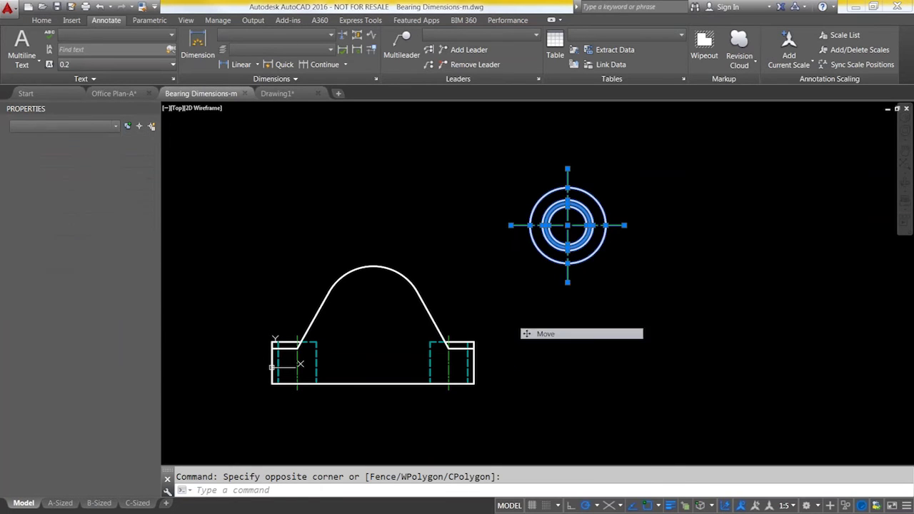
pyautogui.click(568, 226)
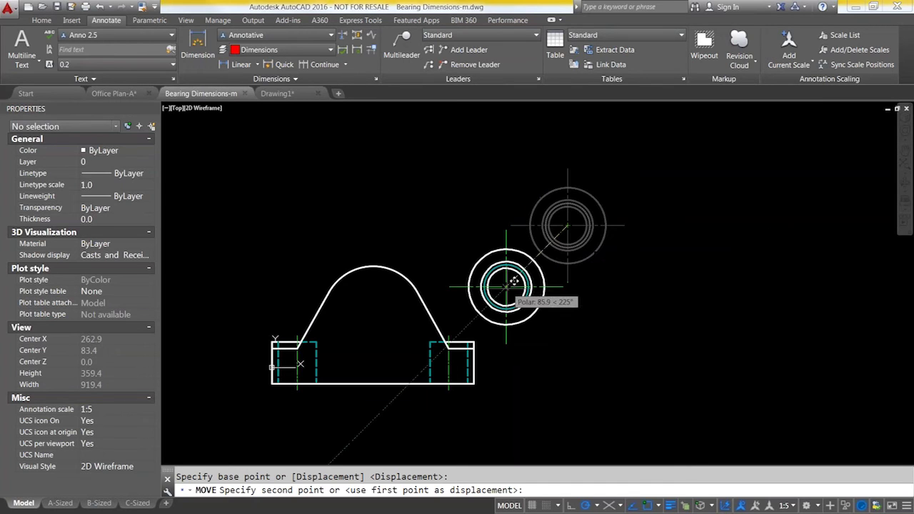
pyautogui.moveTo(572, 223); pyautogui.dragTo(683, 175, button='middle')
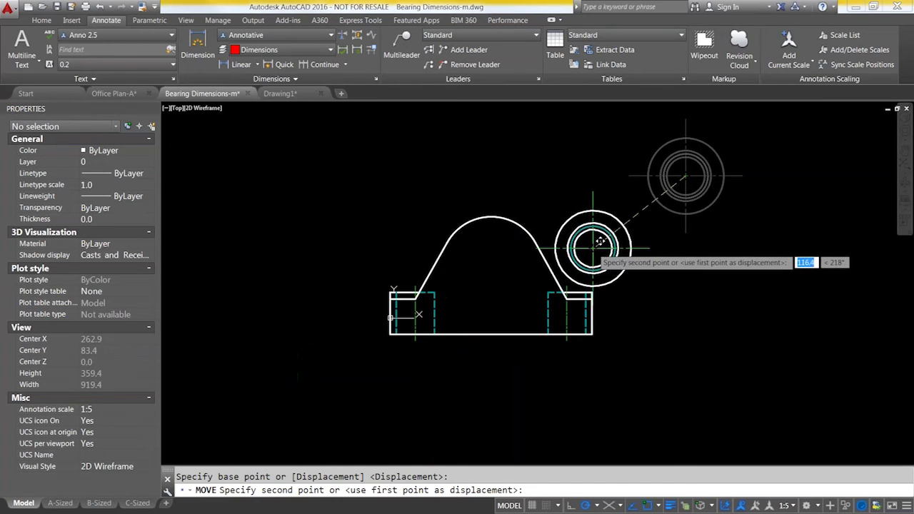
pyautogui.scroll(2, 582, 236)
pyautogui.moveTo(587, 244); pyautogui.dragTo(643, 216, button='middle')
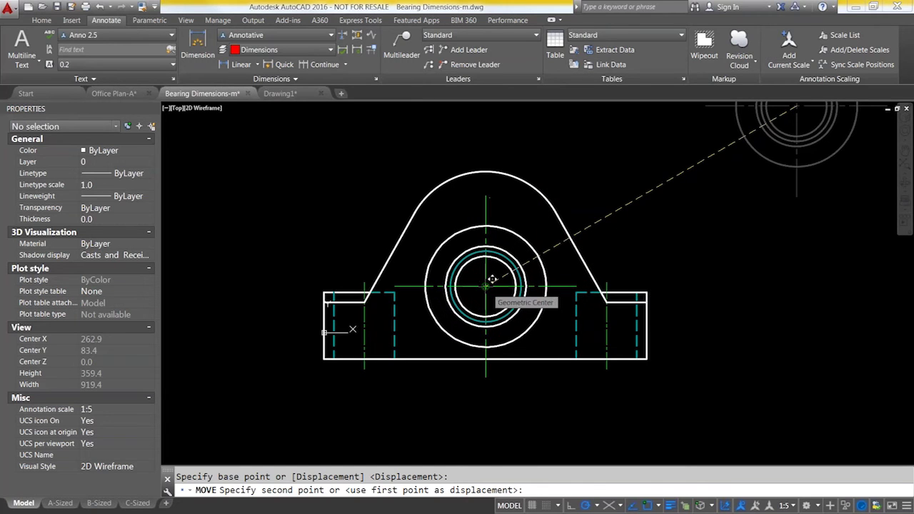
pyautogui.click(492, 279)
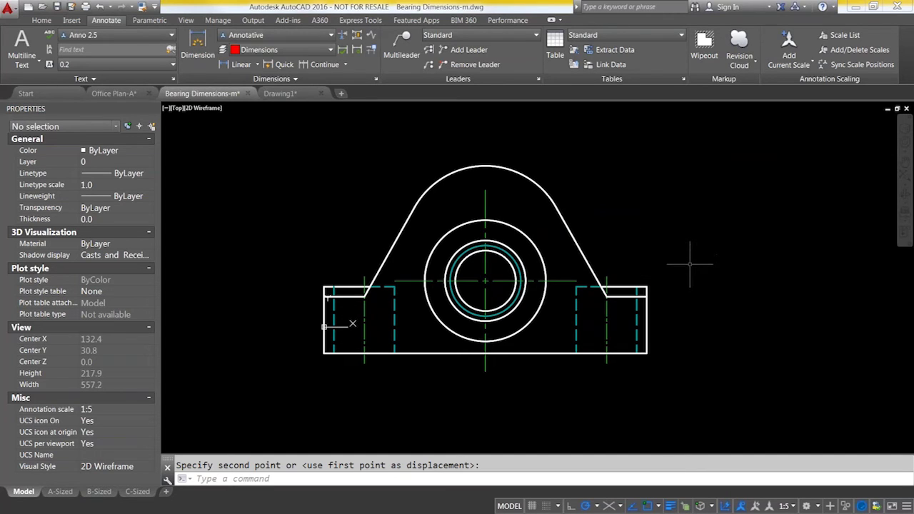
# Step: Examine the running object snap modes, including Geometric Center, and the available dimension types
pyautogui.click(658, 507)
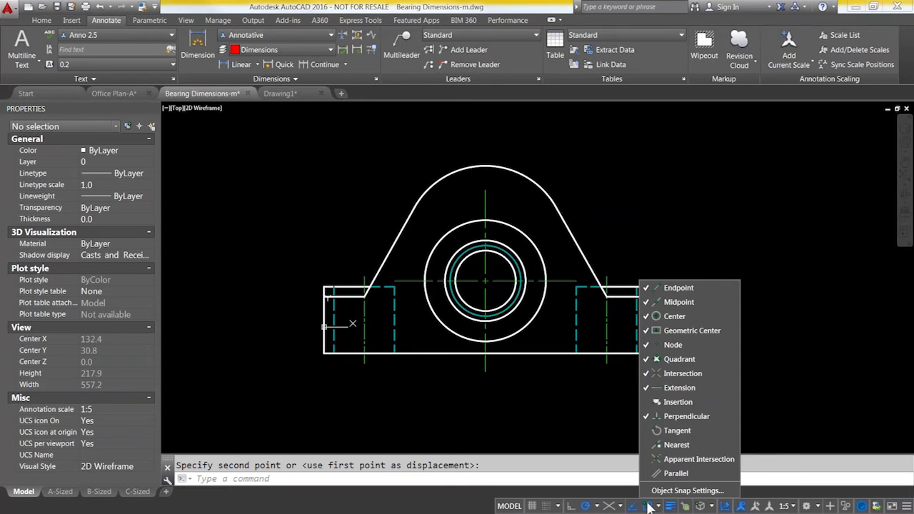
pyautogui.click(698, 330)
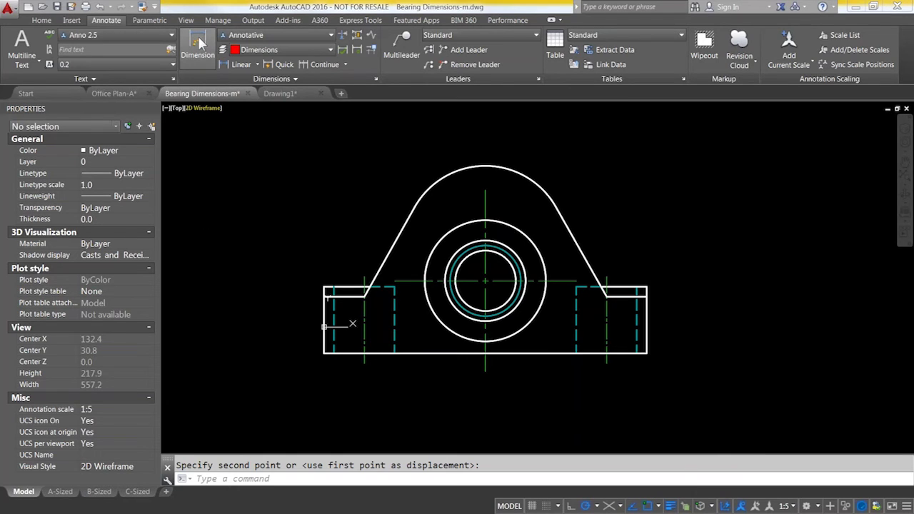
pyautogui.click(258, 64)
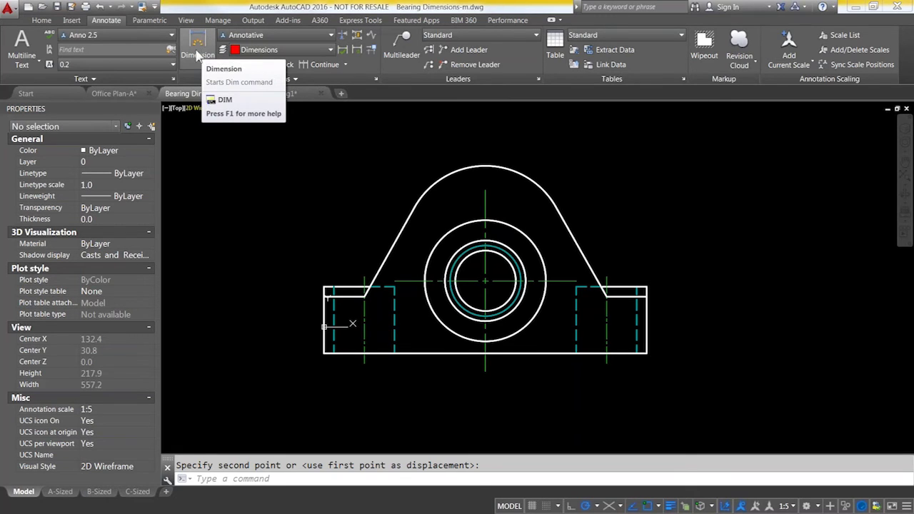
# Step: Dimension the bearing's overall base width below the part and its right vertical edge beside the part with the DIM command
pyautogui.click(44, 20)
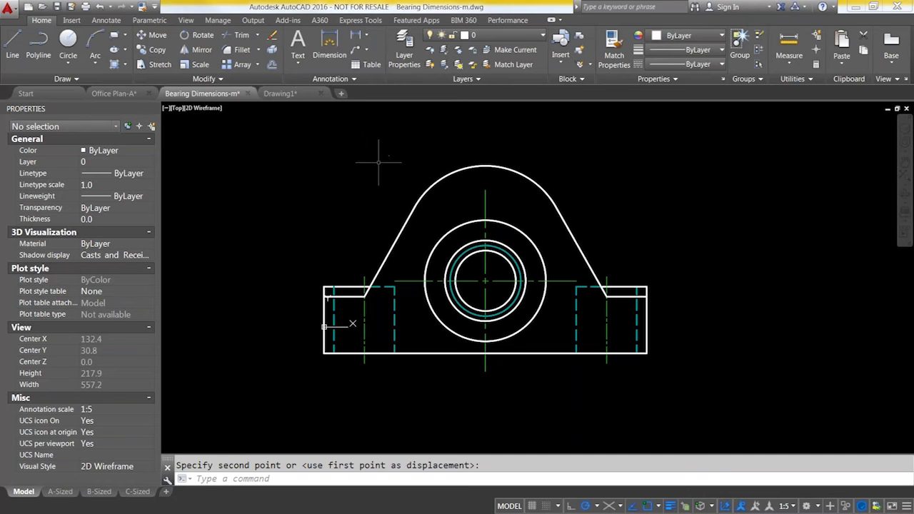
pyautogui.moveTo(604, 203); pyautogui.dragTo(589, 217, button='middle')
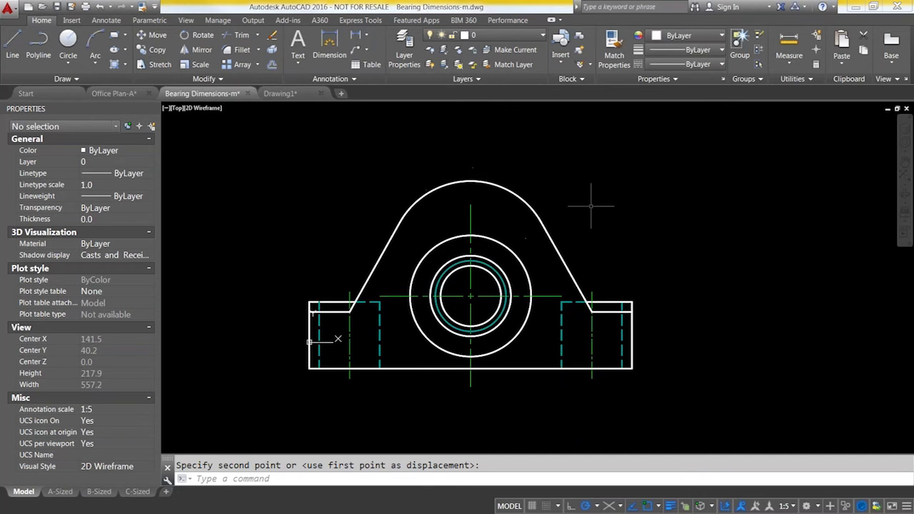
pyautogui.click(330, 48)
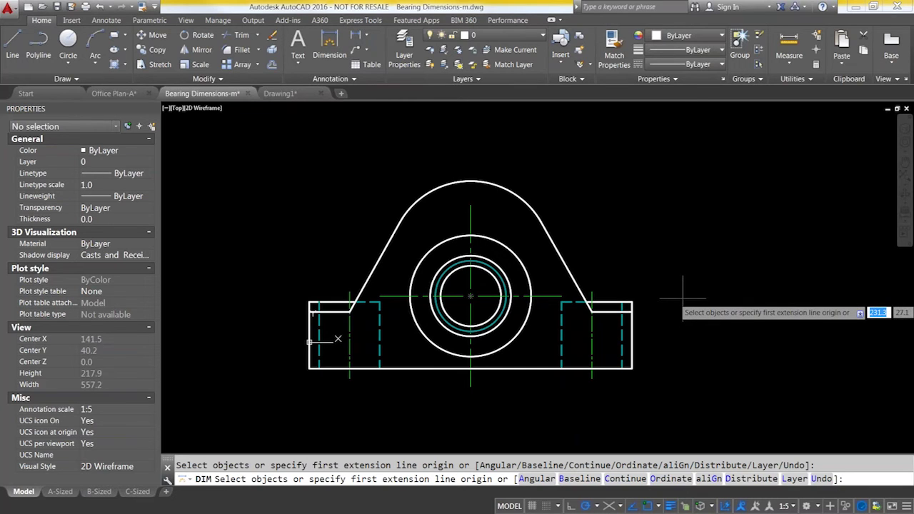
pyautogui.click(633, 369)
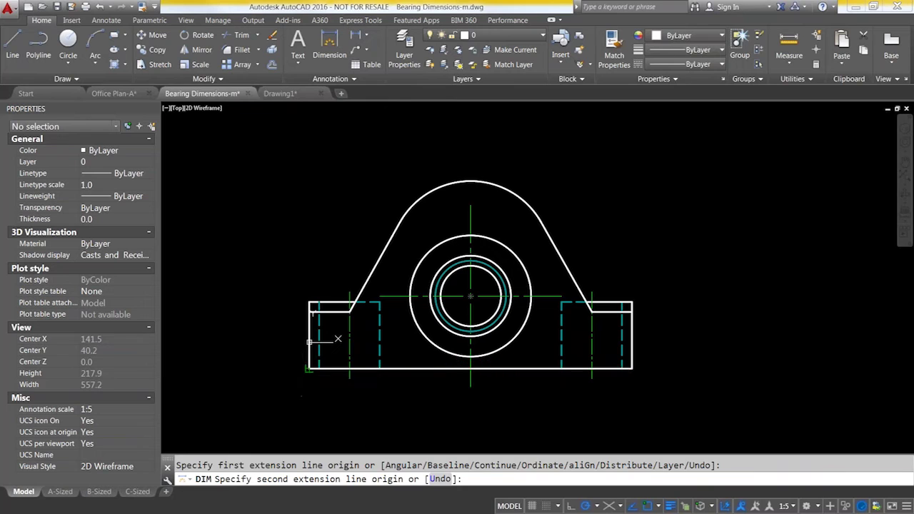
pyautogui.click(309, 369)
pyautogui.click(471, 421)
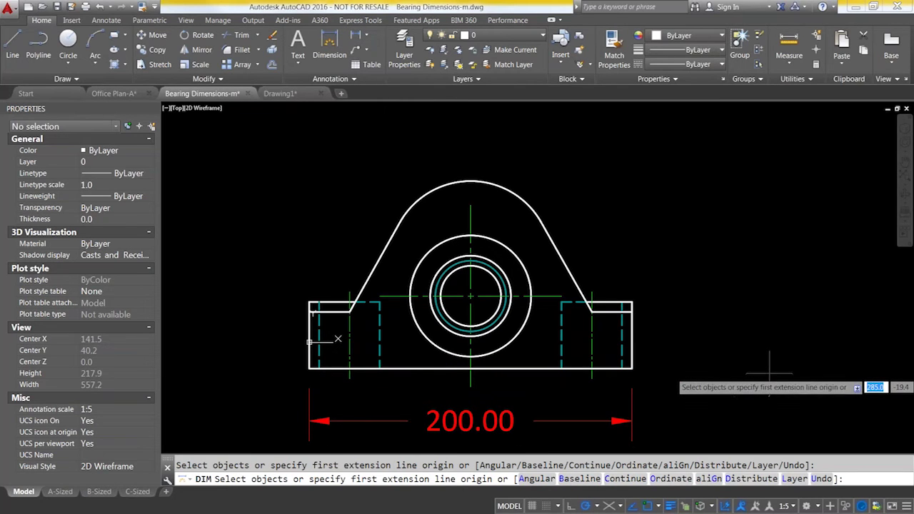
pyautogui.click(630, 355)
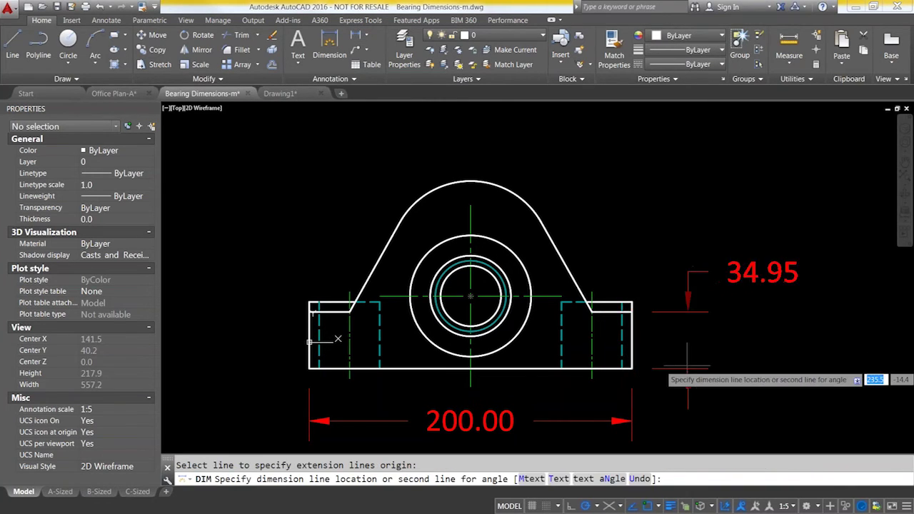
pyautogui.click(735, 380)
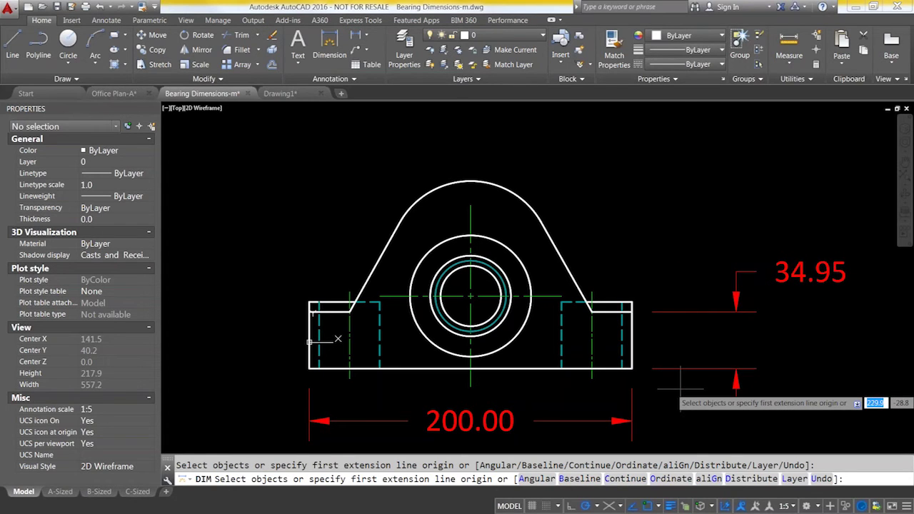
# Step: Dimension the bearing's right sloped edge with an aligned dimension and the top arc with a radius dimension at its upper left
pyautogui.click(550, 242)
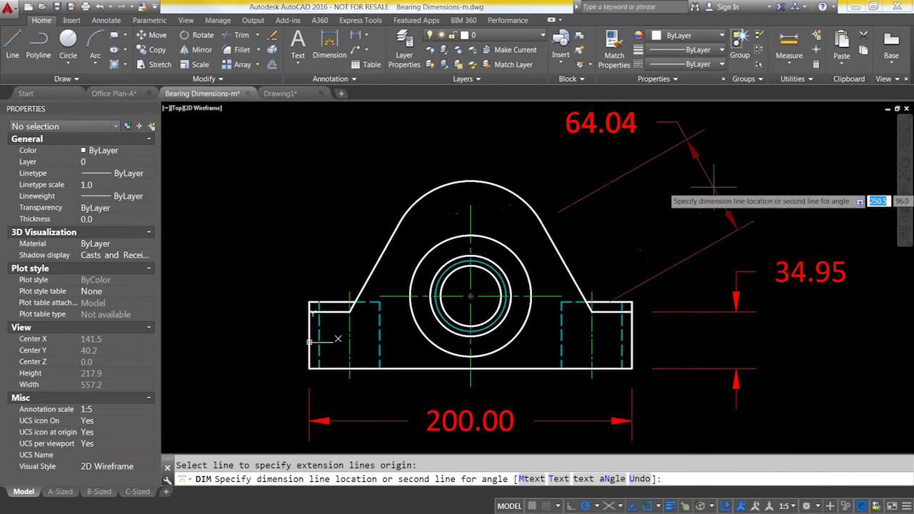
pyautogui.click(714, 187)
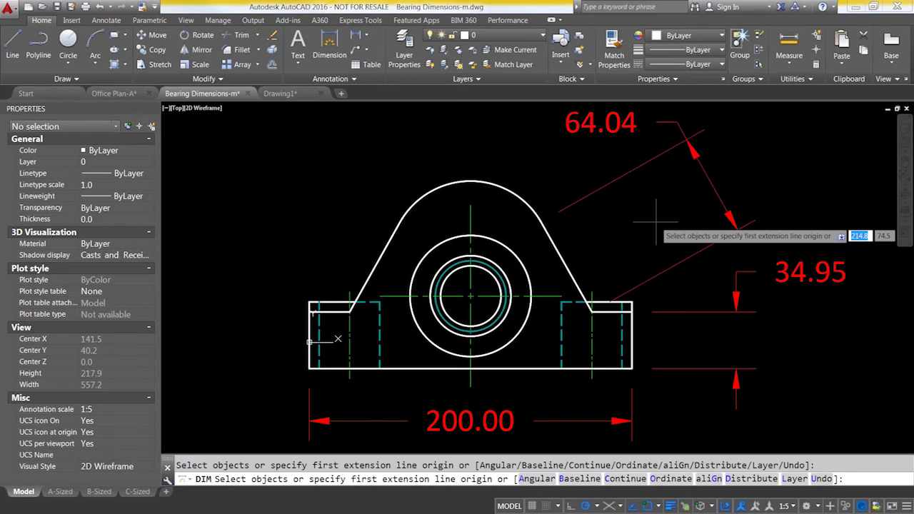
pyautogui.click(447, 187)
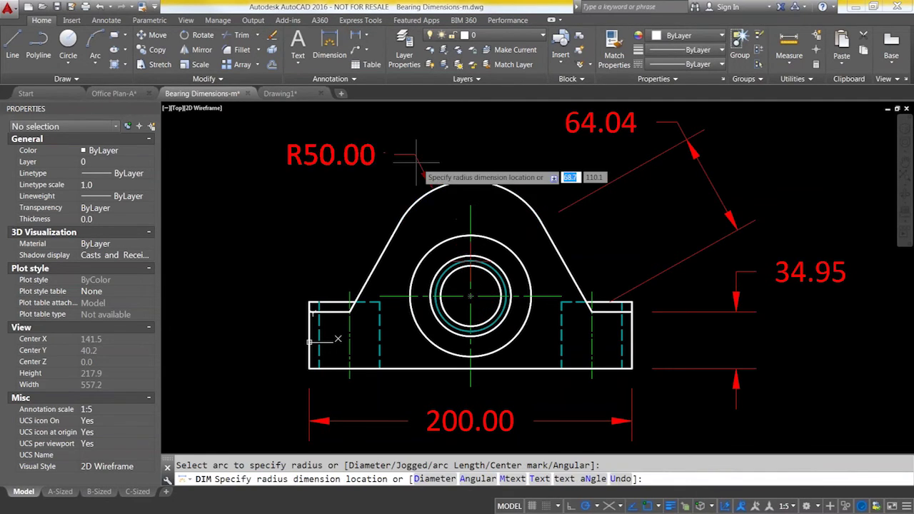
pyautogui.click(362, 136)
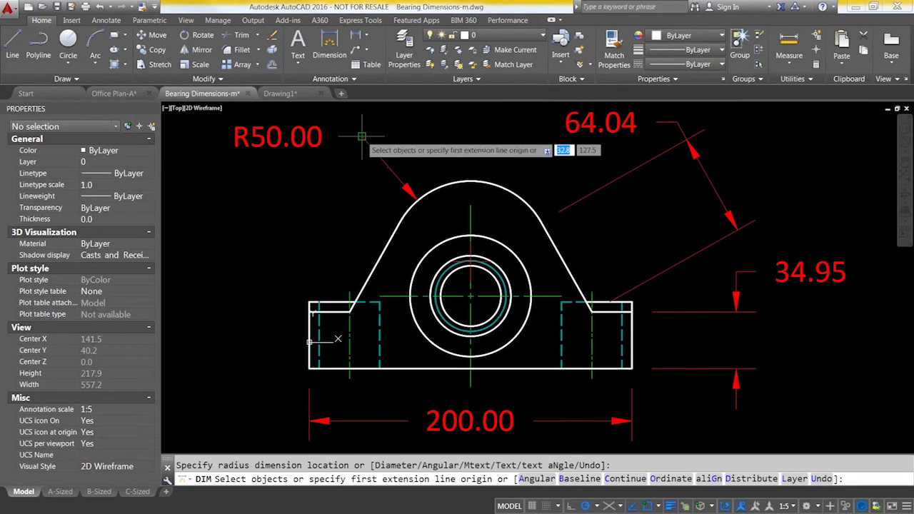
# Step: Add a diameter dimension to the largest circle, finish the DIM command, and check the layer of the sloped edge's dimension
pyautogui.click(433, 247)
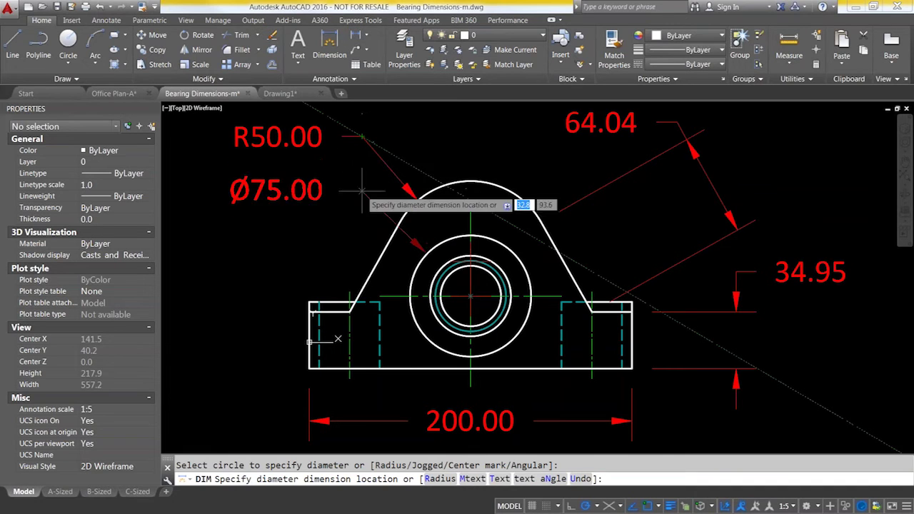
pyautogui.click(363, 202)
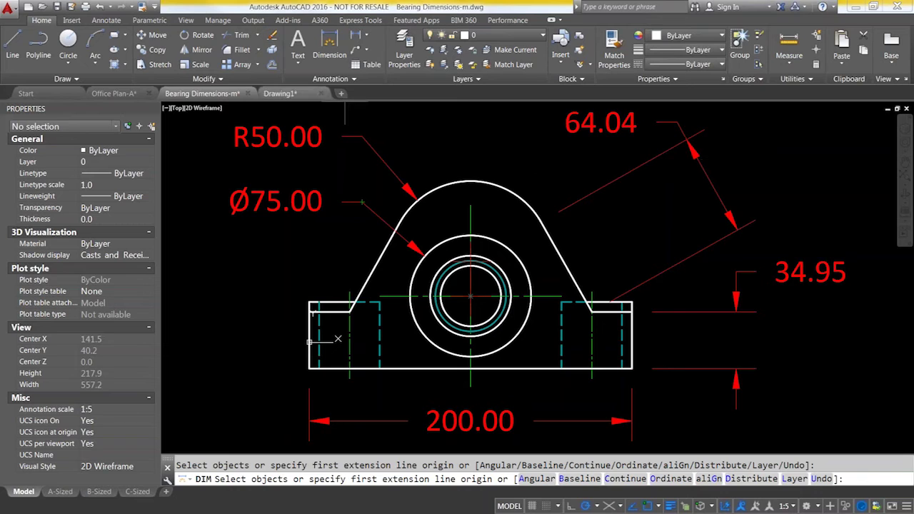
pyautogui.press('Escape')
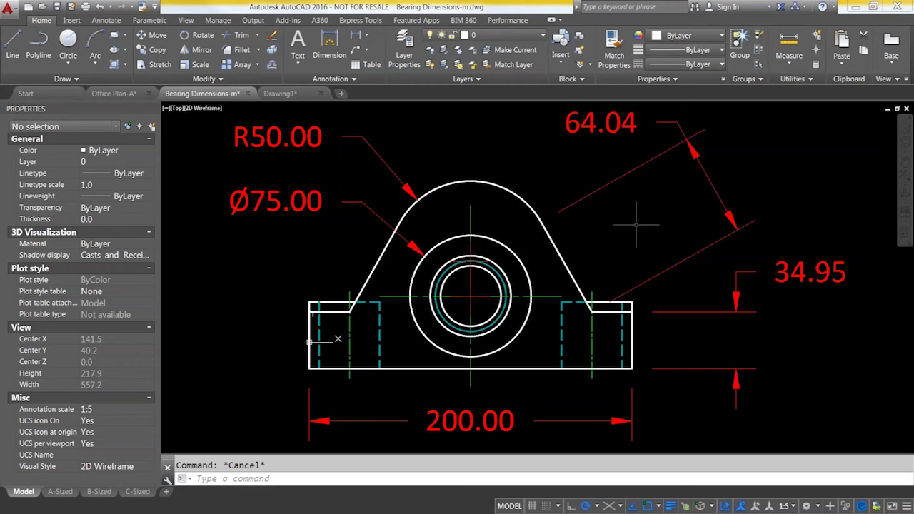
pyautogui.click(635, 169)
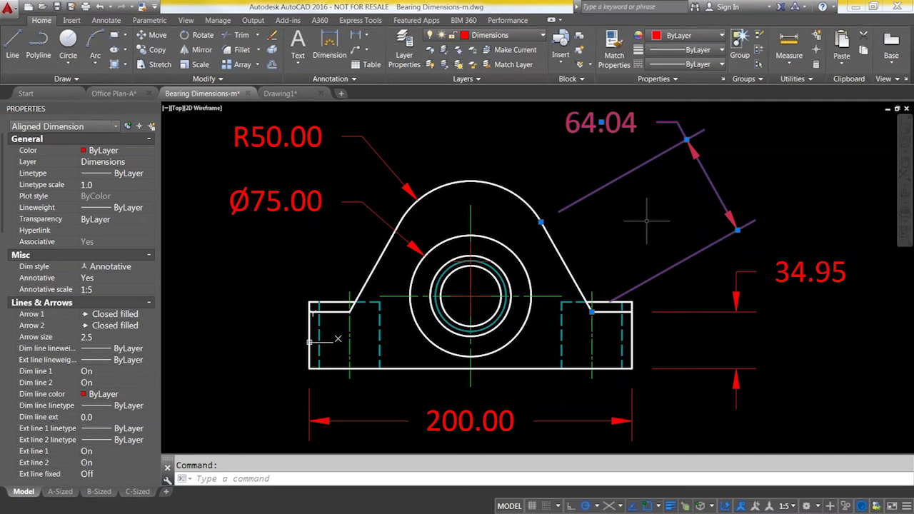
pyautogui.press('Escape')
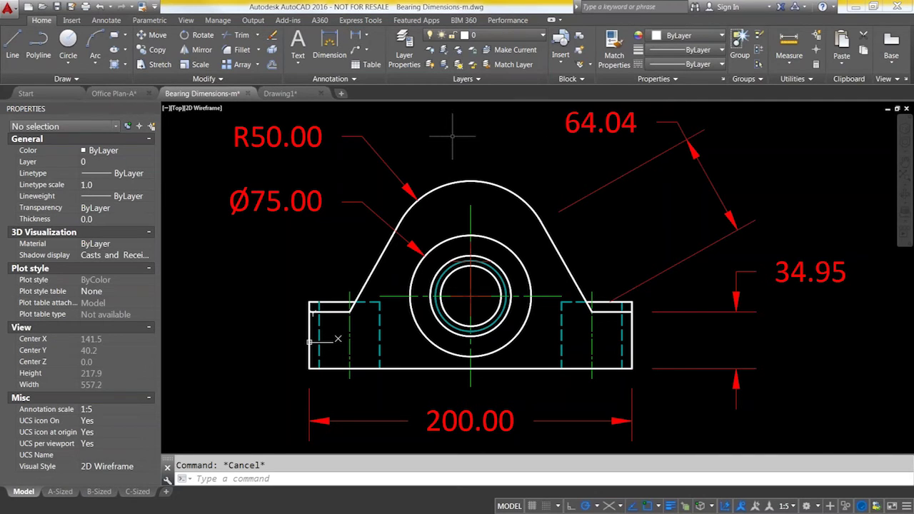
# Step: Dimension the height of the base's left side with the Linear dimension command, placing the dimension beside the part
pyautogui.click(366, 36)
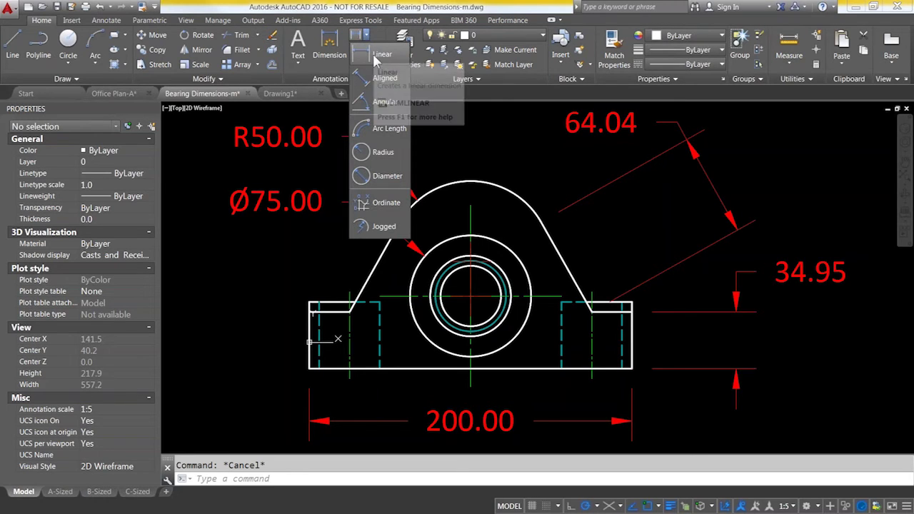
pyautogui.click(378, 57)
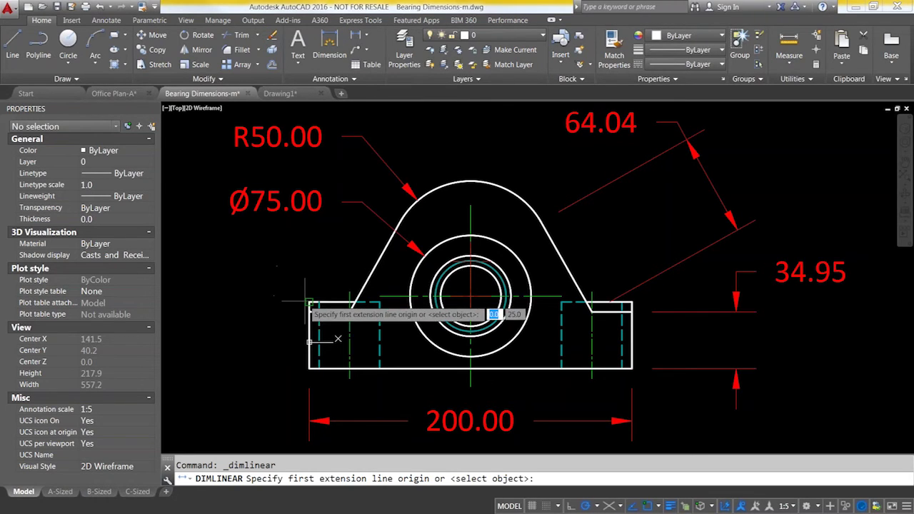
pyautogui.click(310, 303)
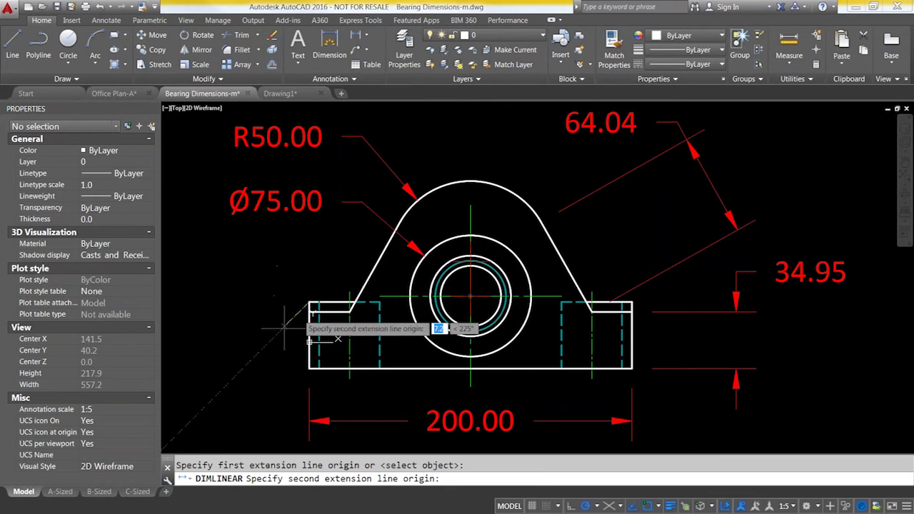
pyautogui.click(310, 368)
pyautogui.click(255, 365)
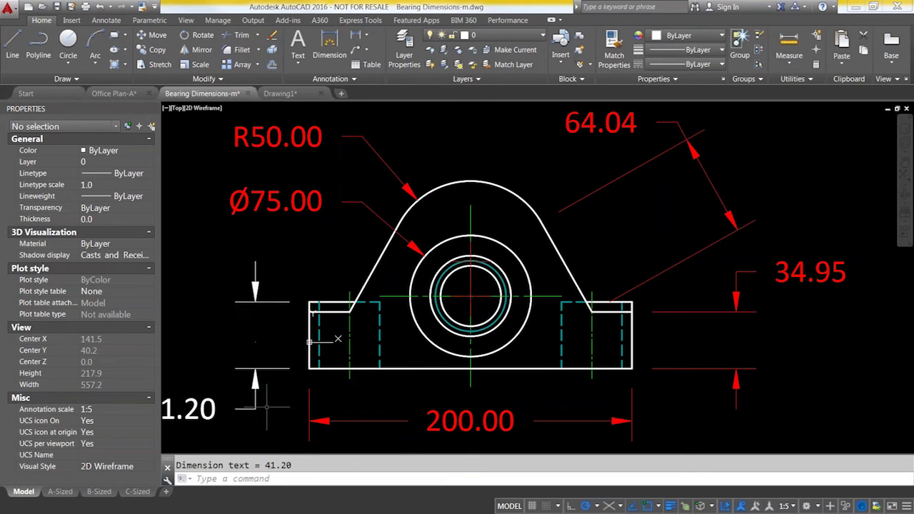
# Step: Examine the additional dimension tools and the layers available for the Dim Layer Override, leaving the setting at Dimensions
pyautogui.click(107, 22)
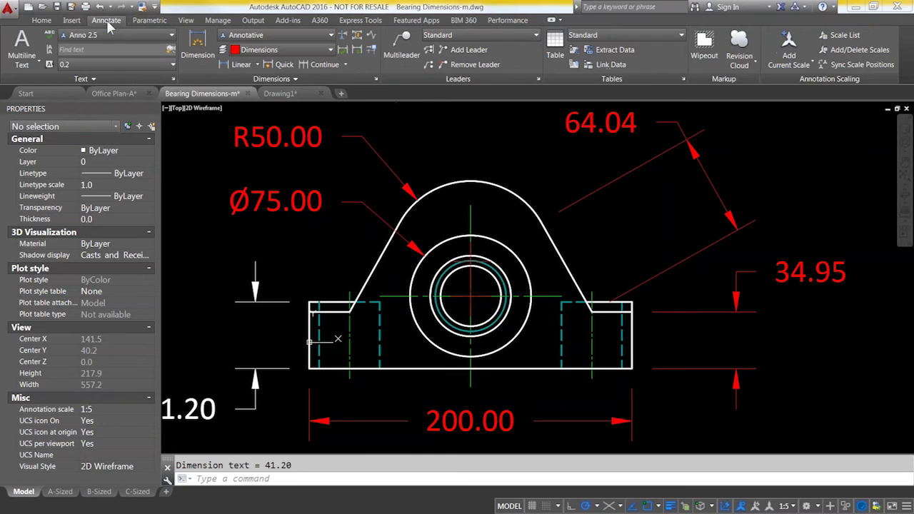
pyautogui.click(268, 80)
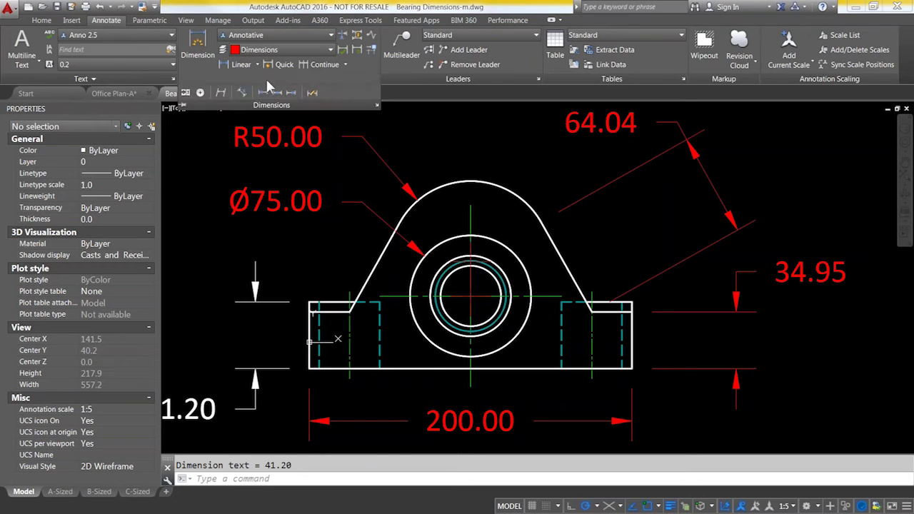
pyautogui.press('Escape')
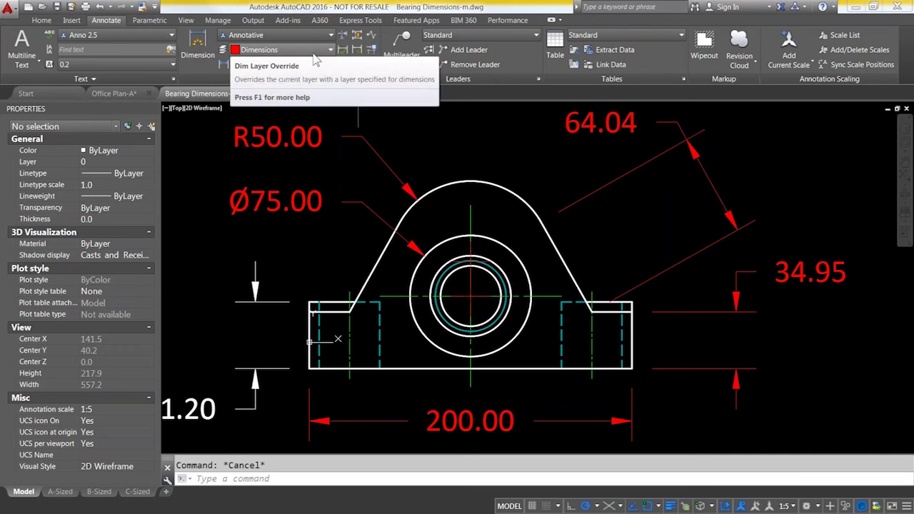
pyautogui.click(319, 52)
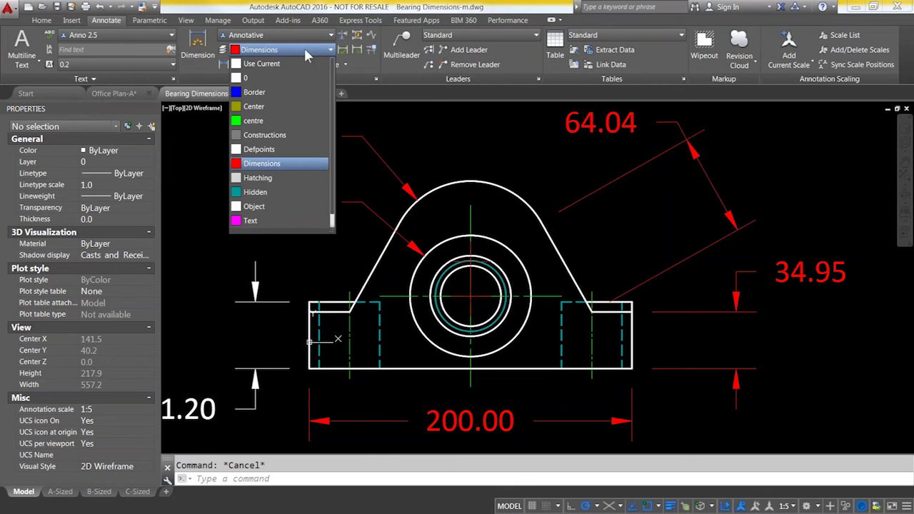
pyautogui.click(419, 123)
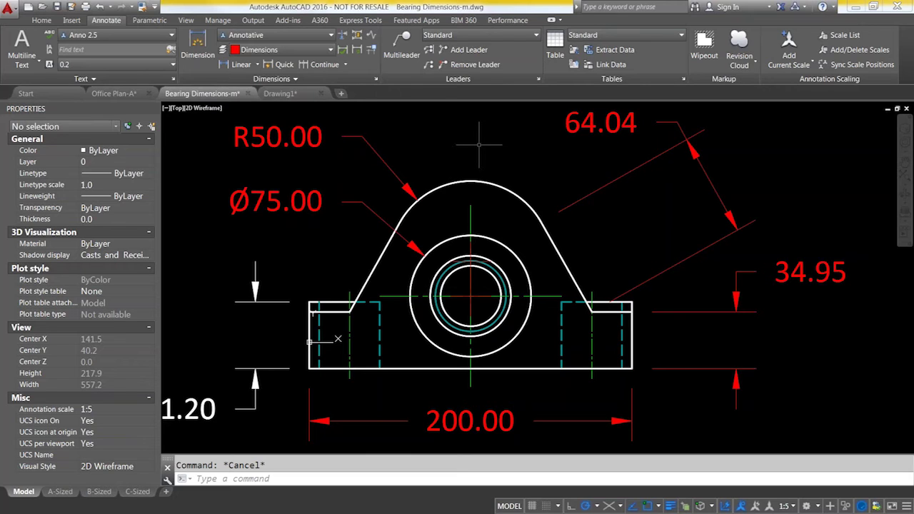
# Step: Hatch the bearing body around the circles with the ANSI31 pattern at a scale of 25
pyautogui.click(42, 21)
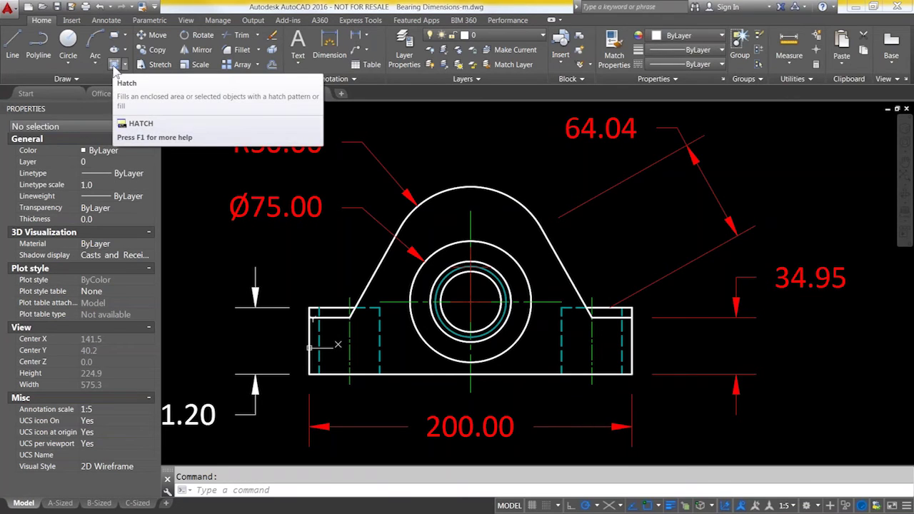
pyautogui.click(113, 64)
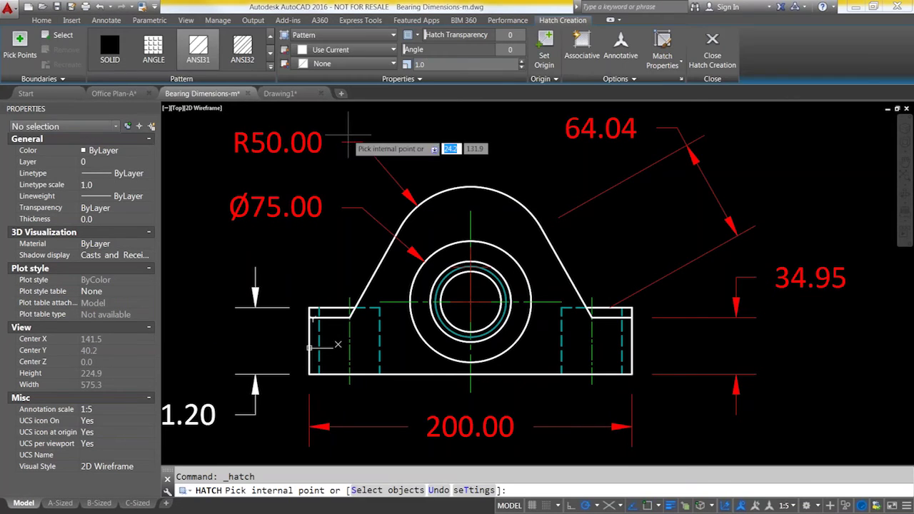
pyautogui.click(20, 44)
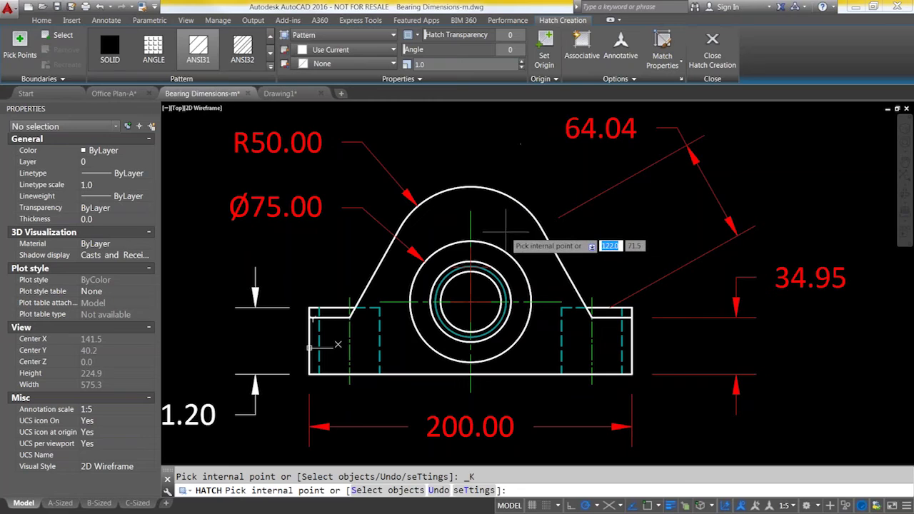
pyautogui.moveTo(506, 231)
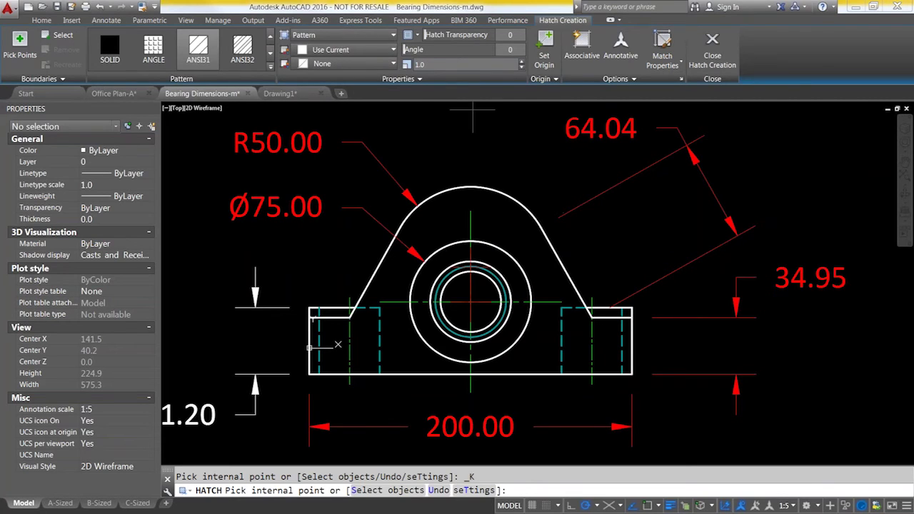
pyautogui.write('25')
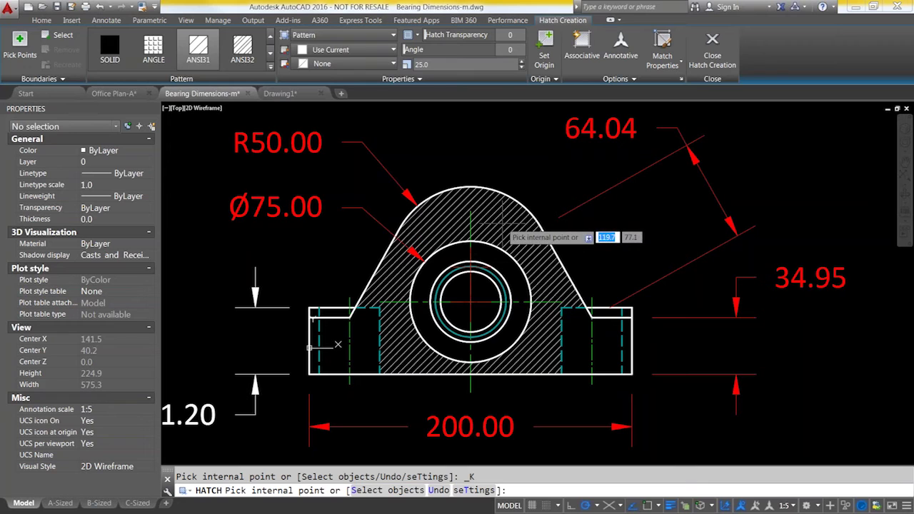
pyautogui.click(503, 226)
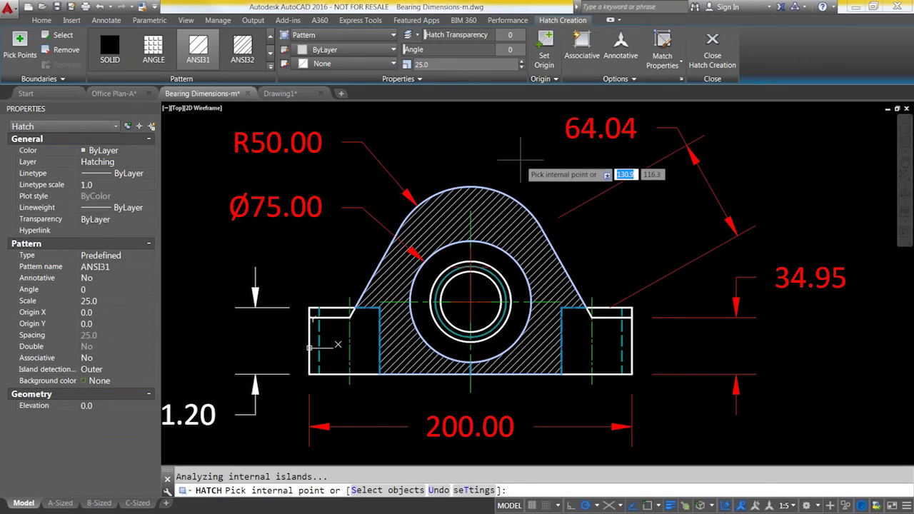
pyautogui.press('Escape')
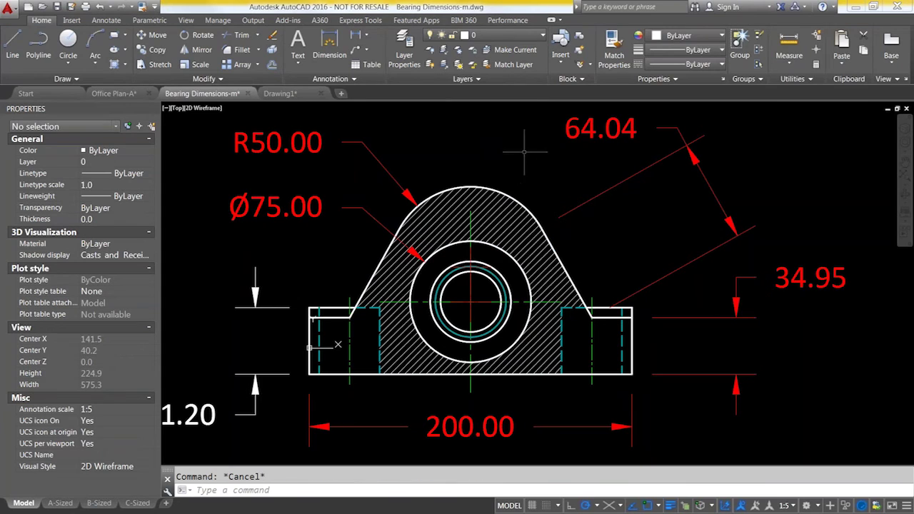
# Step: Check the layer of the new hatch and examine the Hatch Layer Override choices without creating another hatch
pyautogui.click(504, 220)
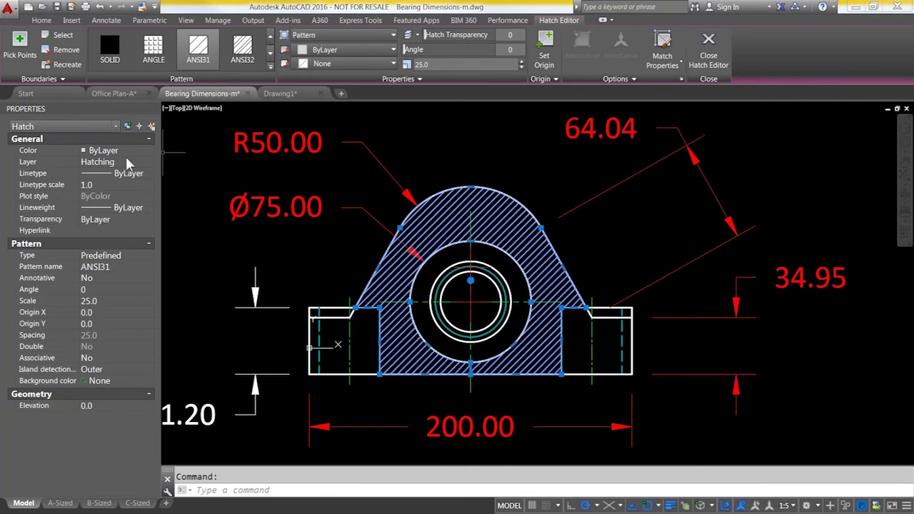
pyautogui.press('Escape')
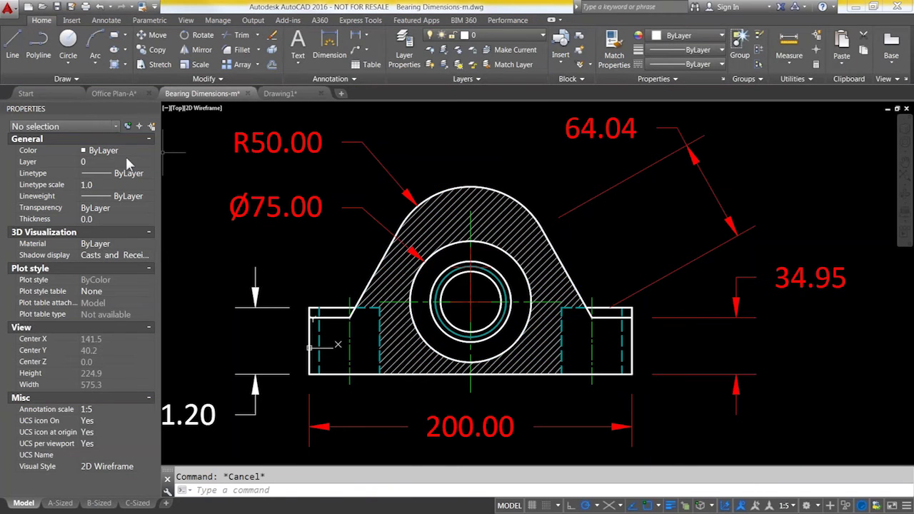
pyautogui.click(114, 62)
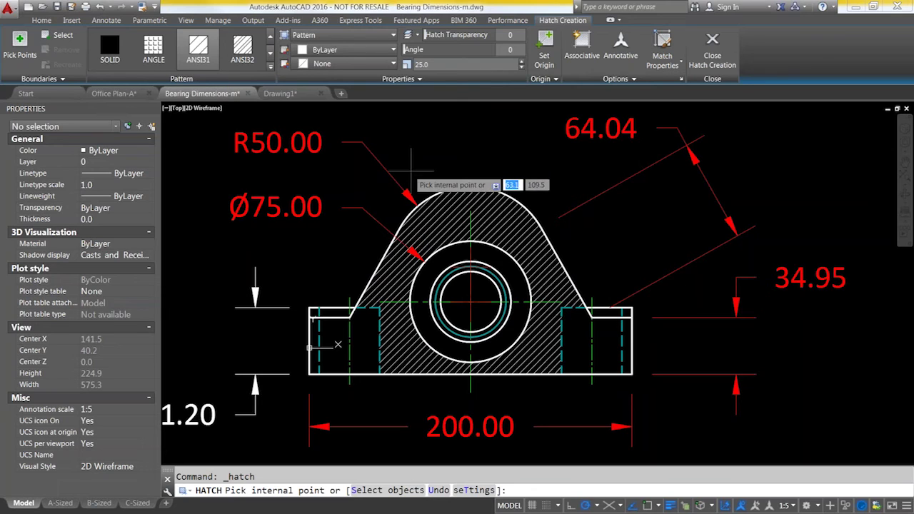
pyautogui.click(409, 78)
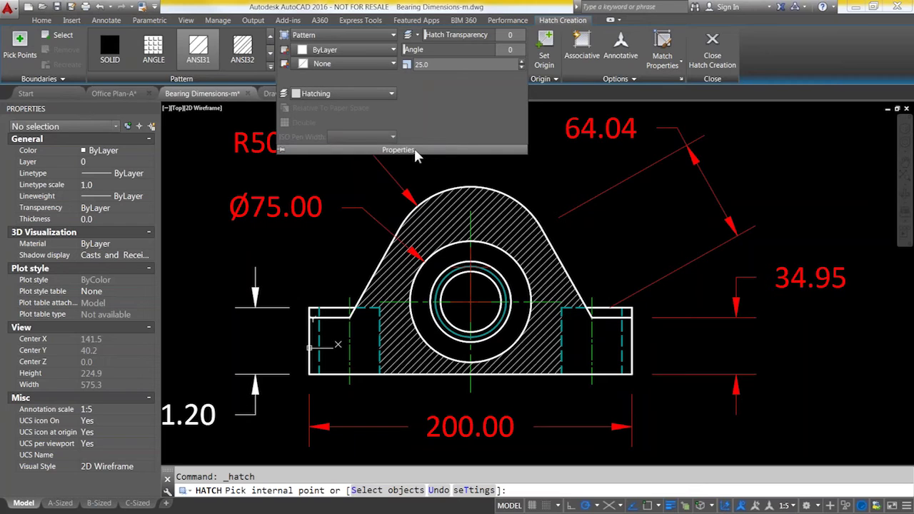
pyautogui.click(390, 95)
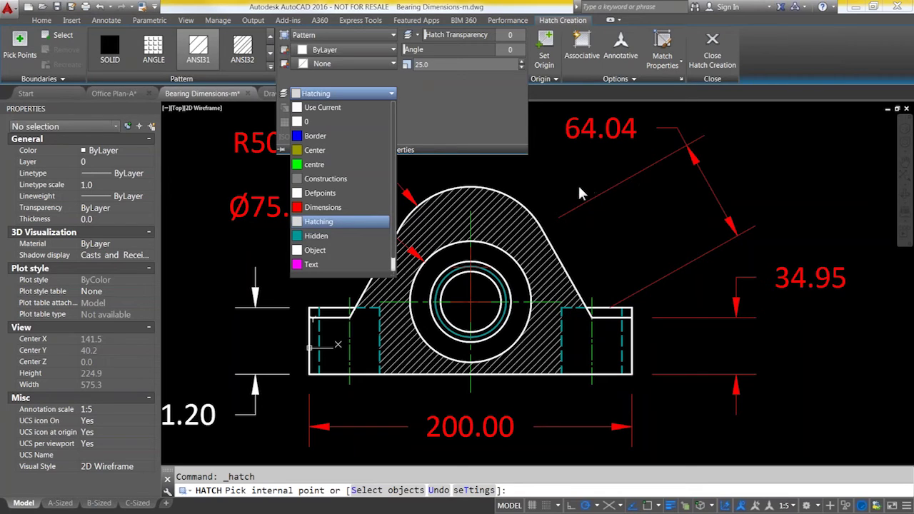
pyautogui.press('Escape')
pyautogui.press('Escape')
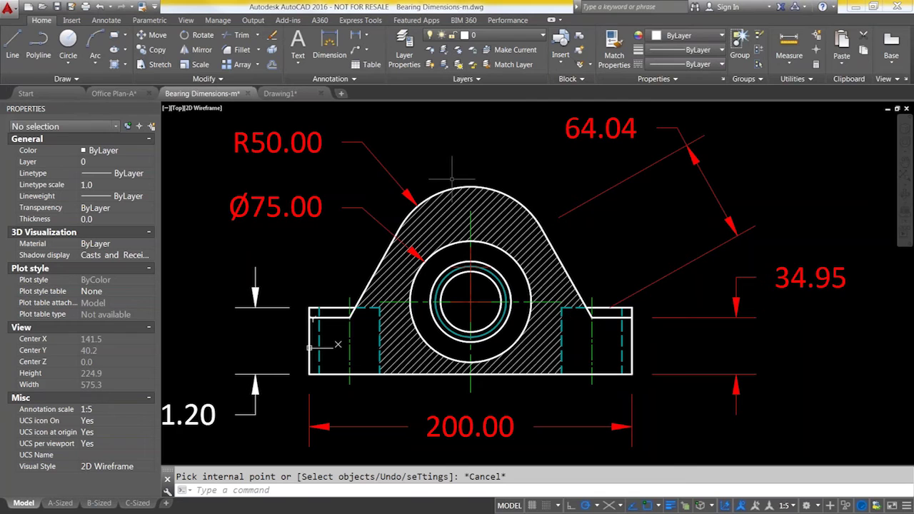
pyautogui.press('Escape')
# Step: Make Text the current layer and leave room above the bearing for a note
pyautogui.moveTo(495, 159)
pyautogui.mouseDown(button='middle')
pyautogui.moveTo(508, 182)
pyautogui.moveTo(535, 187)
pyautogui.mouseUp(button='middle')
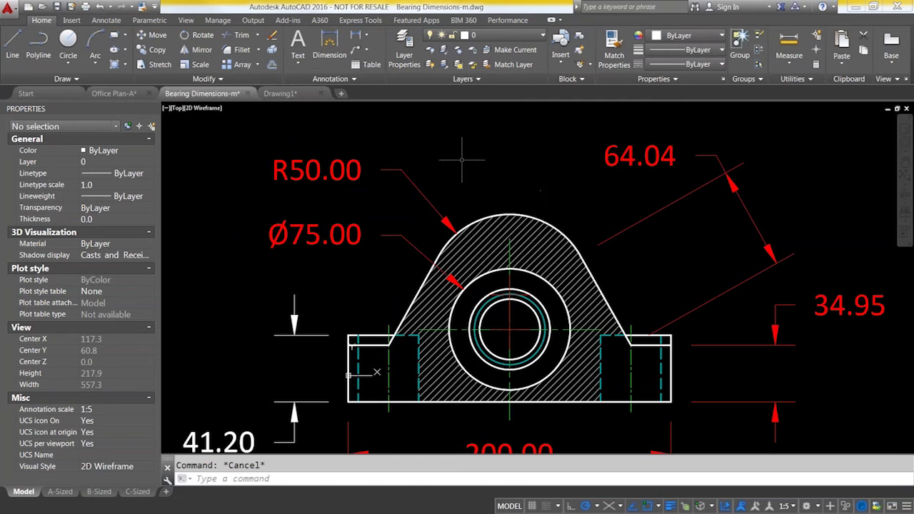
pyautogui.moveTo(486, 167); pyautogui.dragTo(453, 195, button='middle')
pyautogui.click(512, 37)
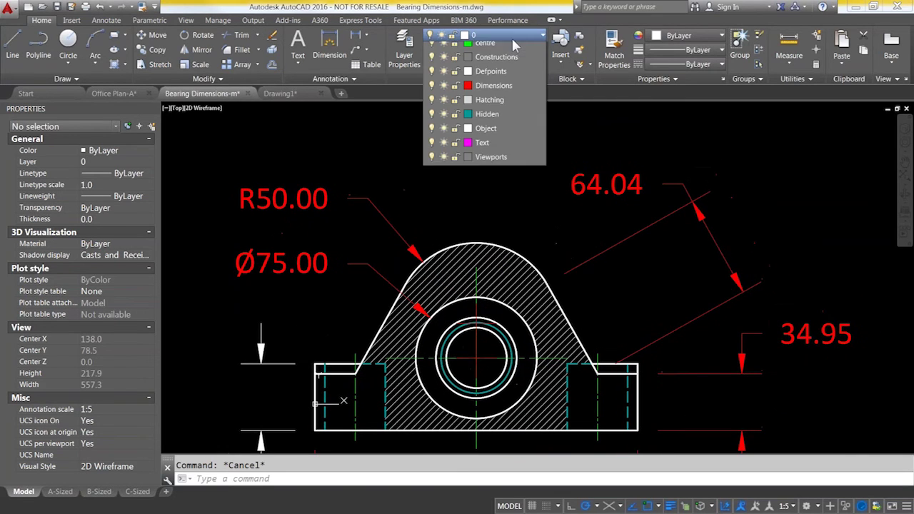
pyautogui.click(484, 191)
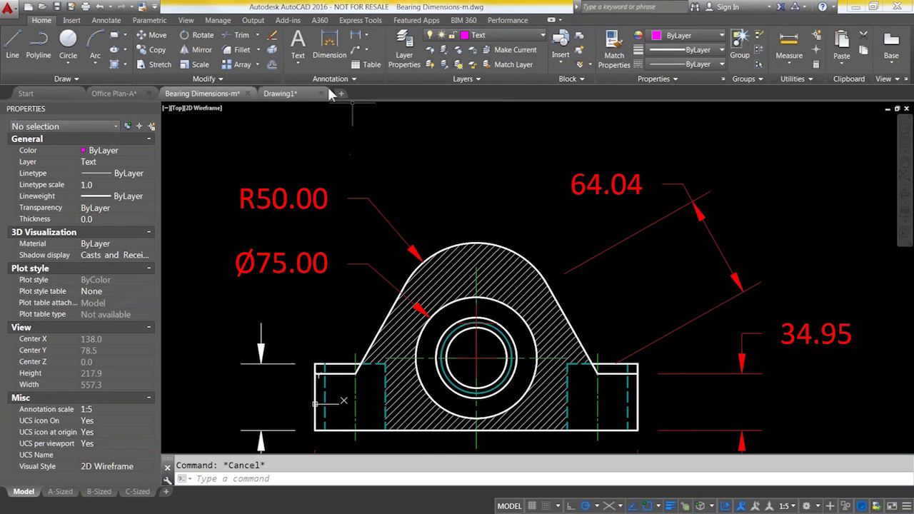
# Step: Place the multiline text "Bearing" in the empty area above the bearing's radius dimension
pyautogui.click(298, 52)
pyautogui.scroll(-2, 426, 171)
pyautogui.scroll(-2, 423, 170)
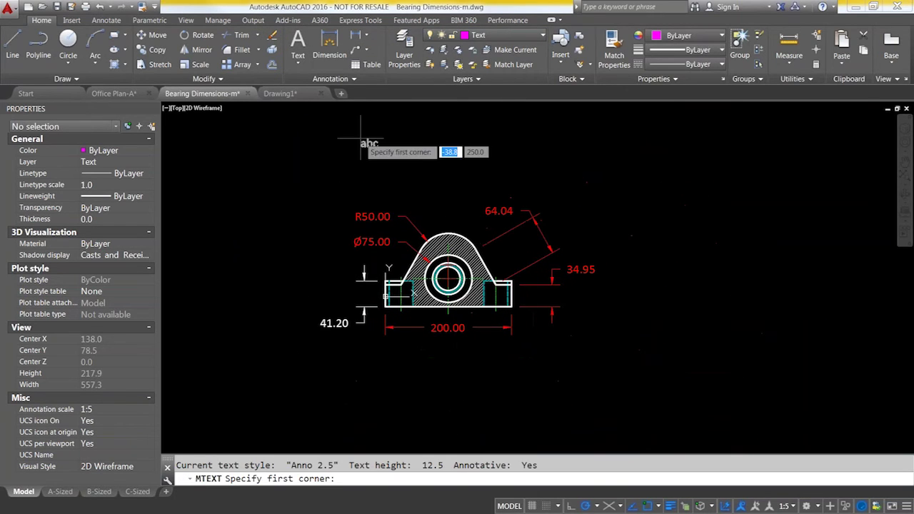
pyautogui.click(351, 131)
pyautogui.click(470, 165)
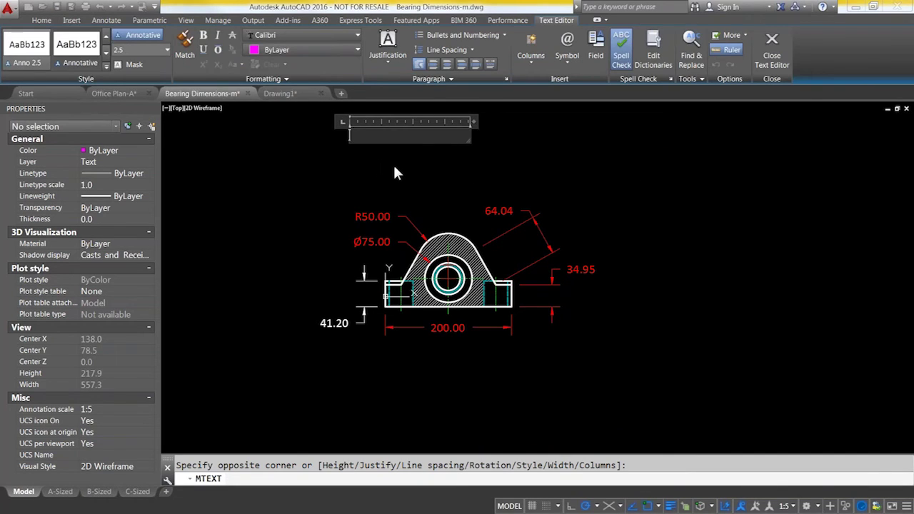
pyautogui.write('Bearing')
pyautogui.click(389, 179)
pyautogui.press('Escape')
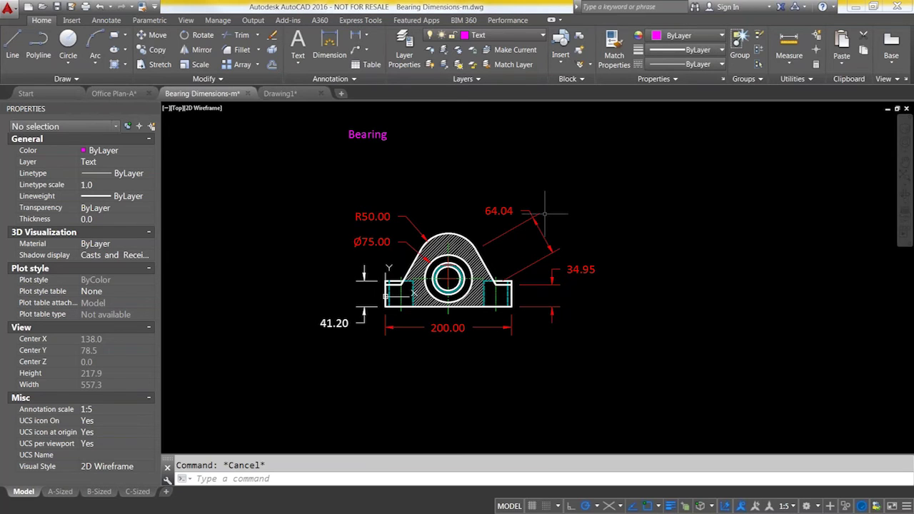
# Step: Make Object the current layer and add the multiline text "Dear Auto CAD Users" beside the Bearing note
pyautogui.click(513, 33)
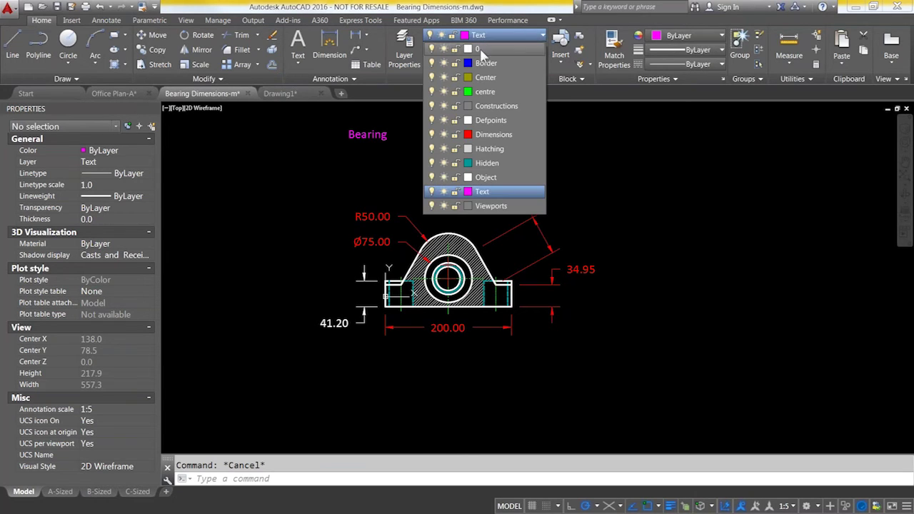
pyautogui.click(513, 178)
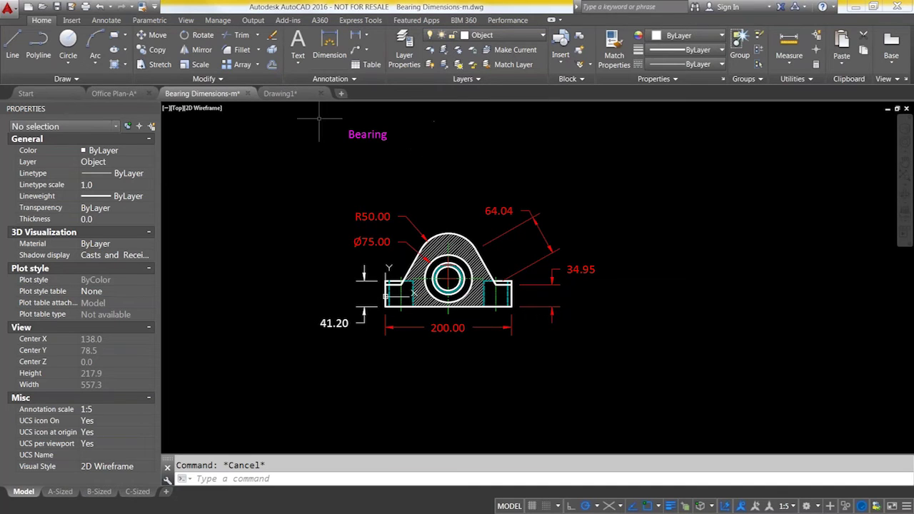
pyautogui.click(298, 44)
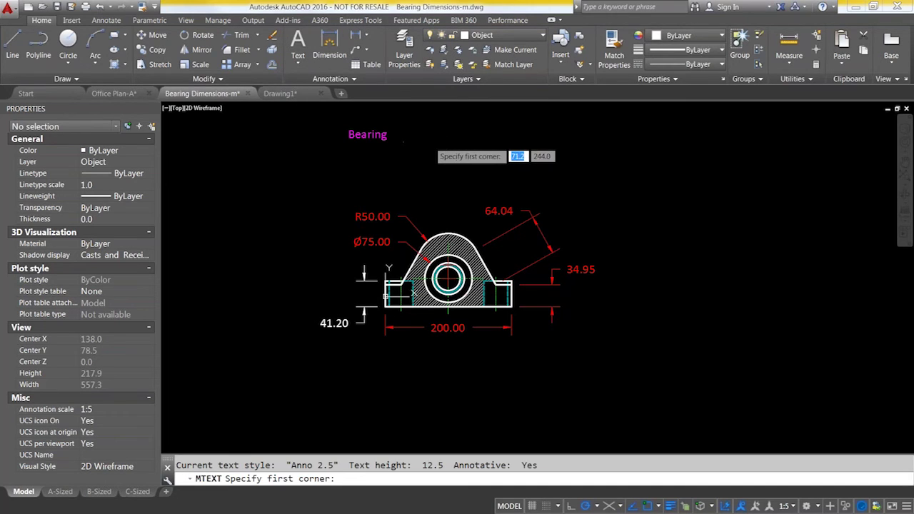
pyautogui.click(429, 142)
pyautogui.click(526, 164)
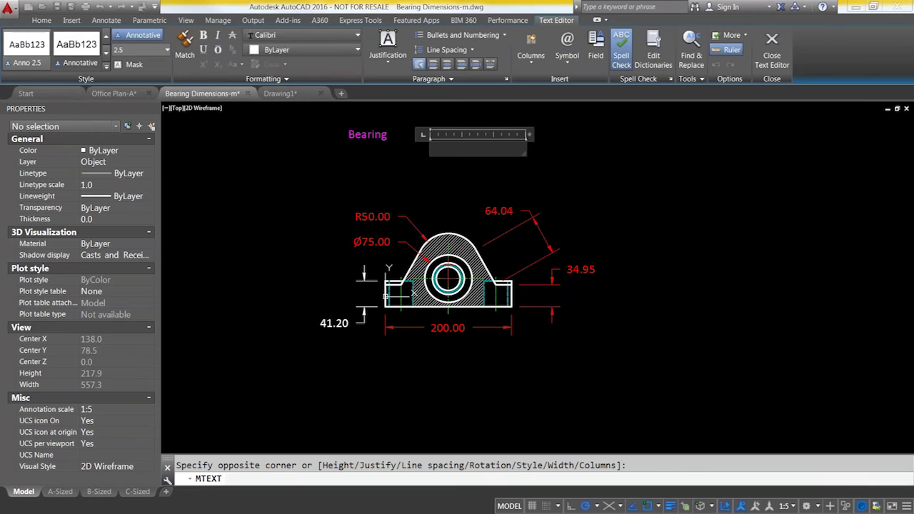
pyautogui.write('Dear Auto CAD Us')
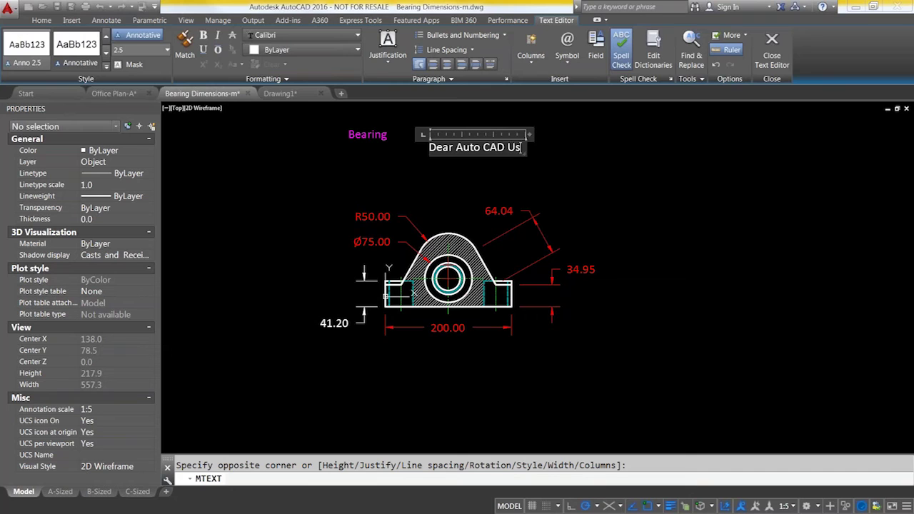
pyautogui.write('ers')
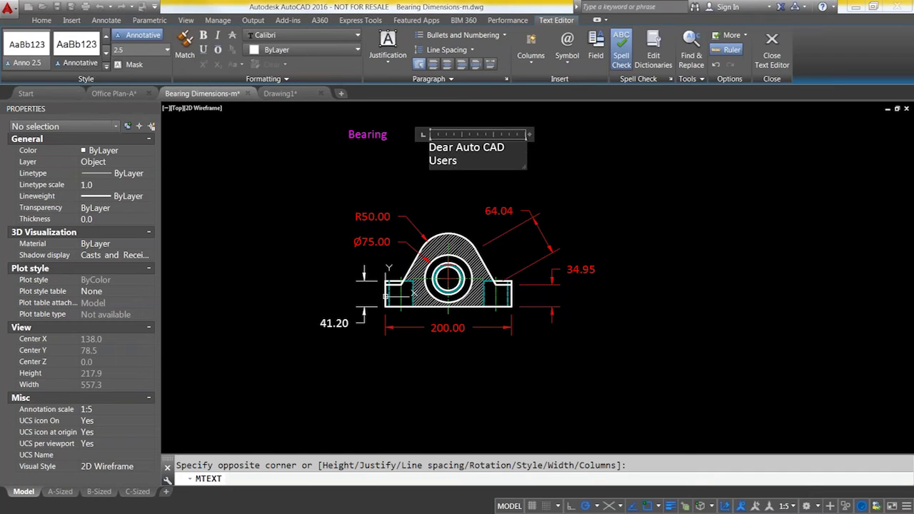
pyautogui.click(540, 164)
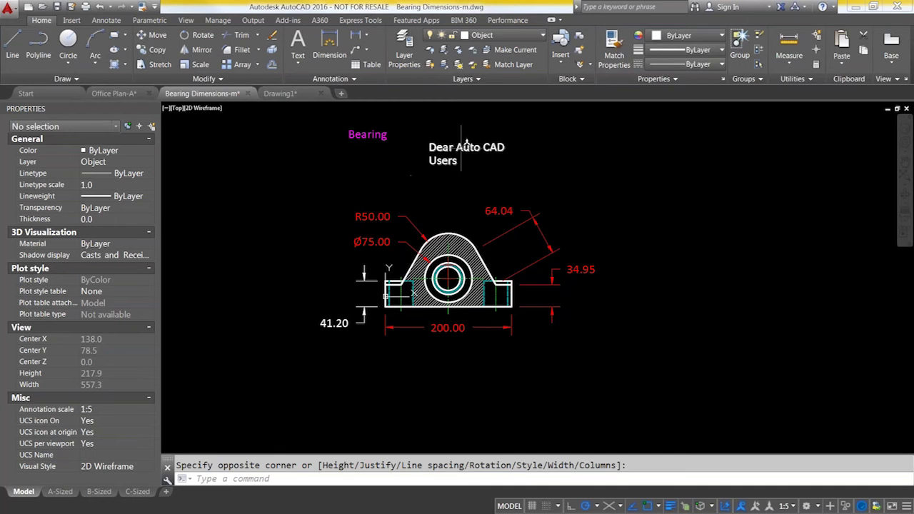
# Step: Try to match text formatting between the "Dear Auto CAD Users" note and the separate Bearing note
pyautogui.click(461, 153)
pyautogui.doubleClick(461, 152)
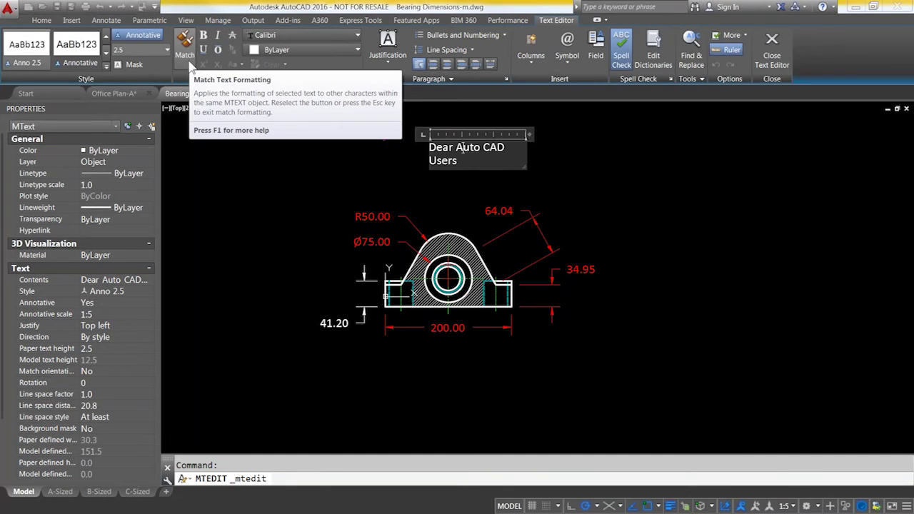
pyautogui.click(187, 51)
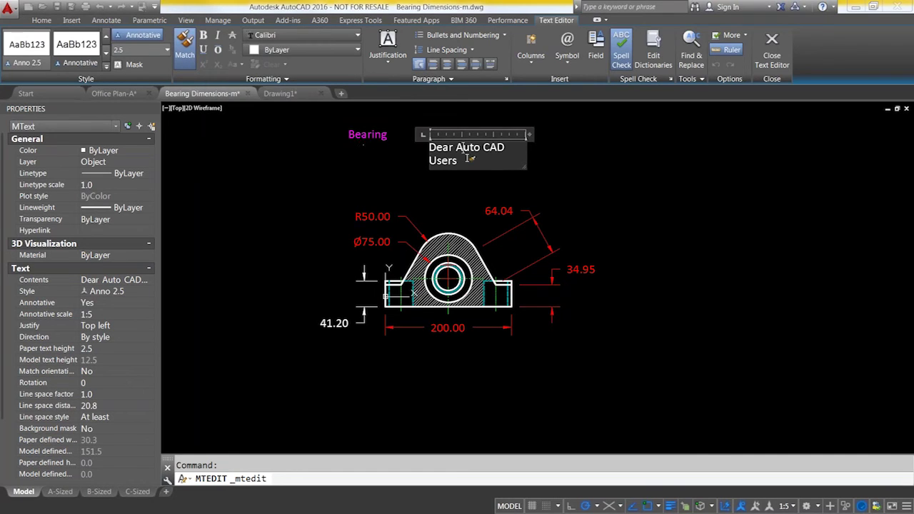
pyautogui.click(370, 132)
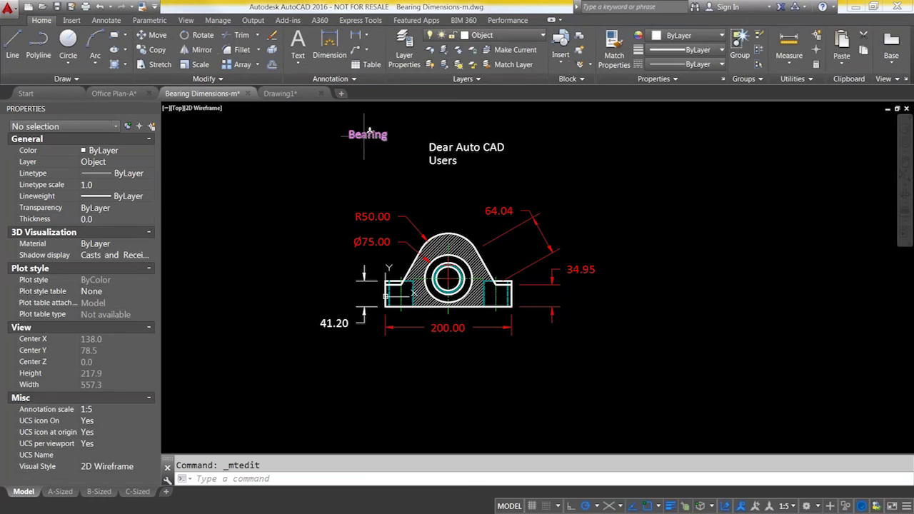
pyautogui.click(369, 132)
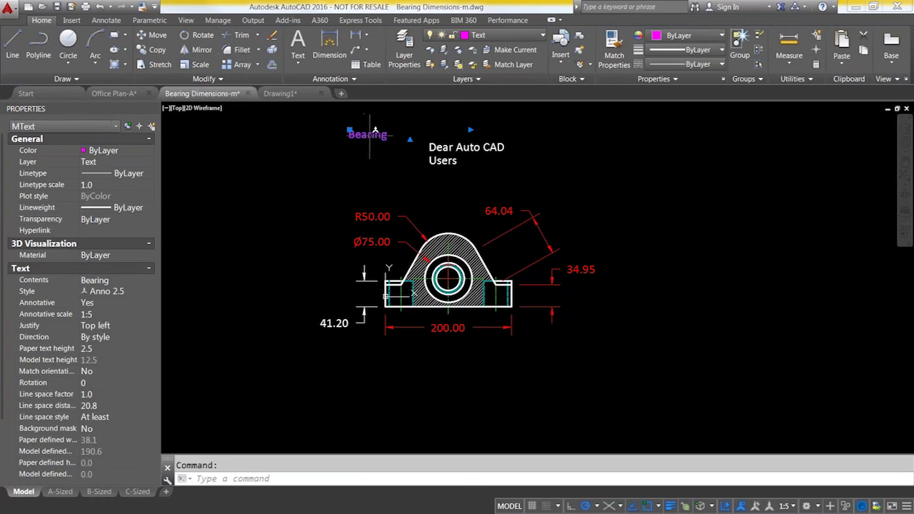
pyautogui.click(452, 166)
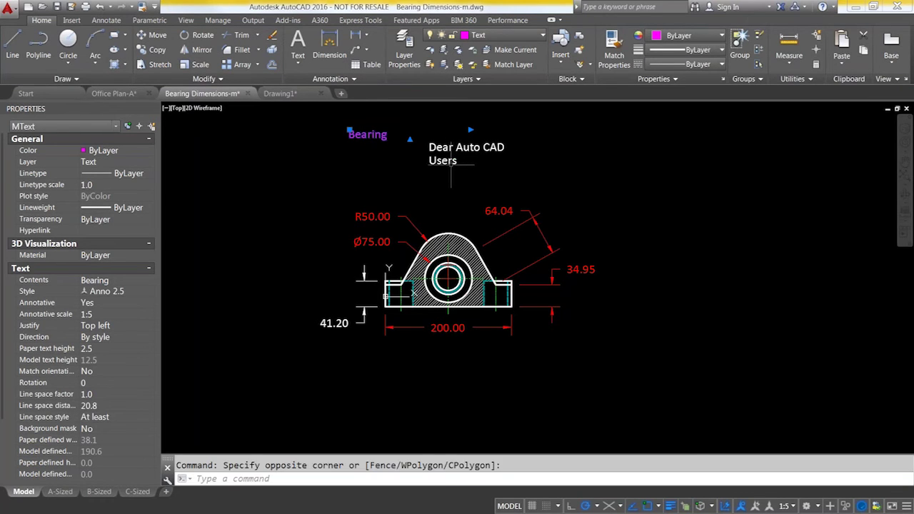
pyautogui.click(453, 161)
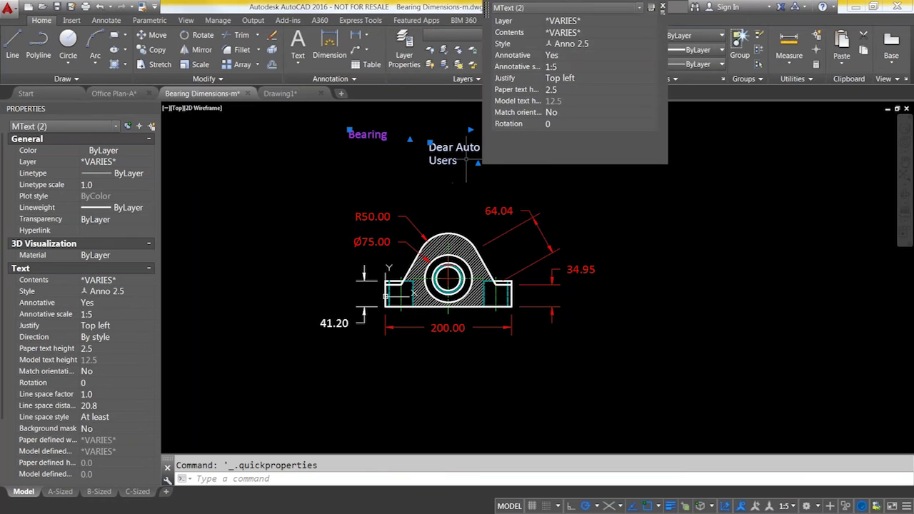
pyautogui.press('Escape')
# Step: Make the word "Dear" bold, italic and underlined in the "Dear Auto CAD Users" note
pyautogui.doubleClick(461, 157)
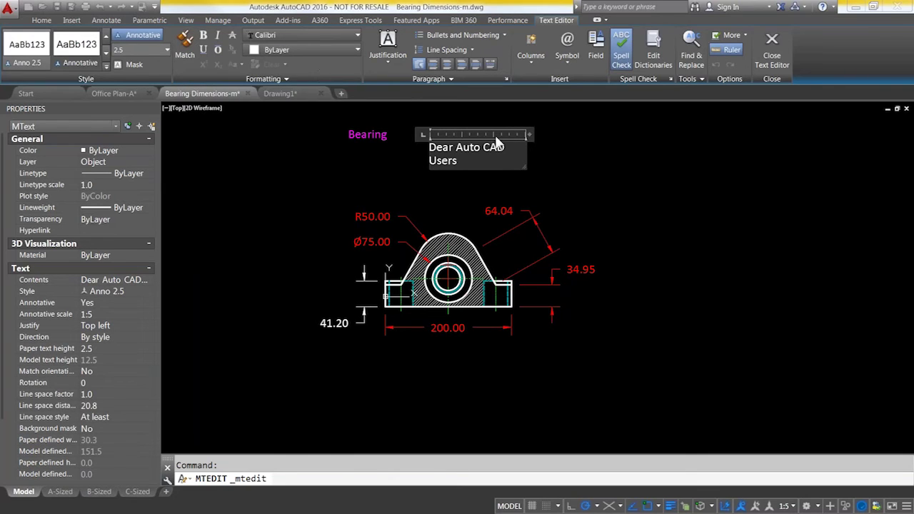
pyautogui.doubleClick(449, 149)
pyautogui.click(204, 35)
pyautogui.click(218, 36)
pyautogui.click(203, 49)
pyautogui.click(477, 147)
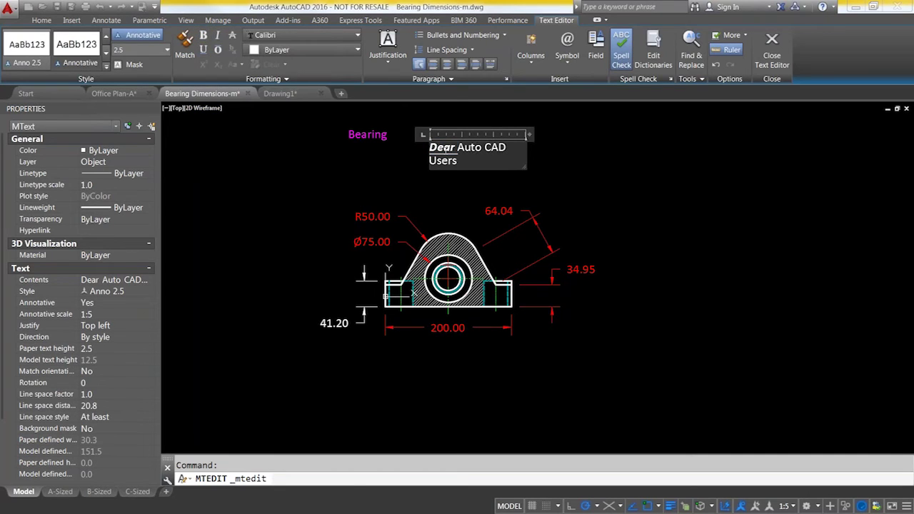
# Step: Apply the formatting of "Dear" to the word "Users" with Match Text Formatting
pyautogui.click(446, 149)
pyautogui.click(187, 46)
pyautogui.moveTo(426, 163); pyautogui.dragTo(479, 167)
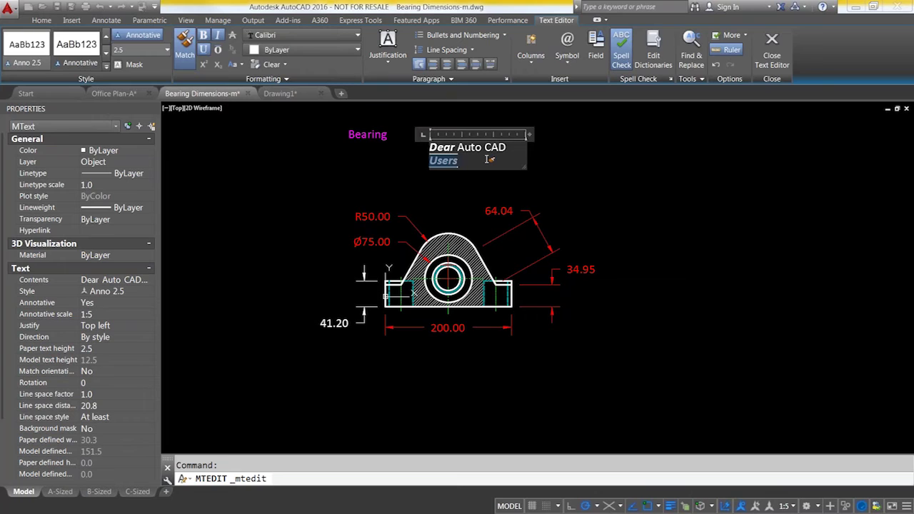
pyautogui.click(490, 160)
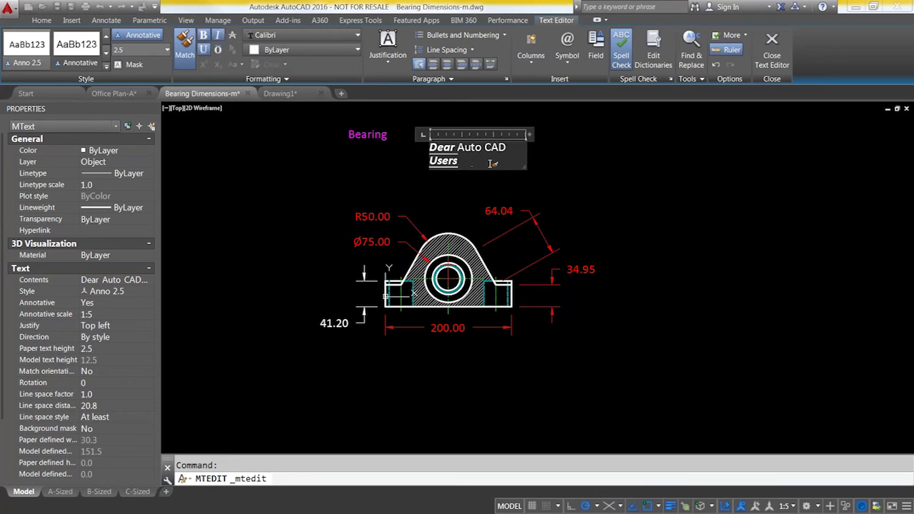
# Step: Add a new line with 2 below "Users" and match it to the plain formatting of "Auto"
pyautogui.press('Return')
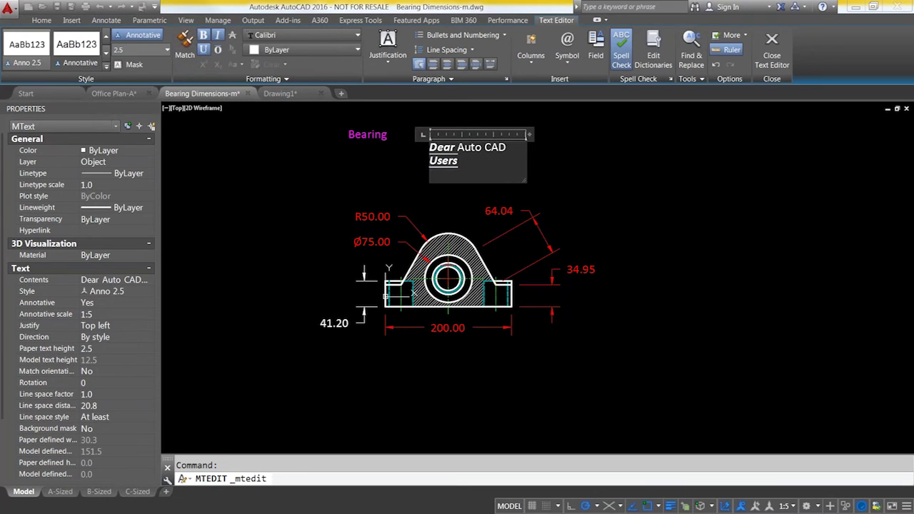
pyautogui.write('2')
pyautogui.doubleClick(476, 149)
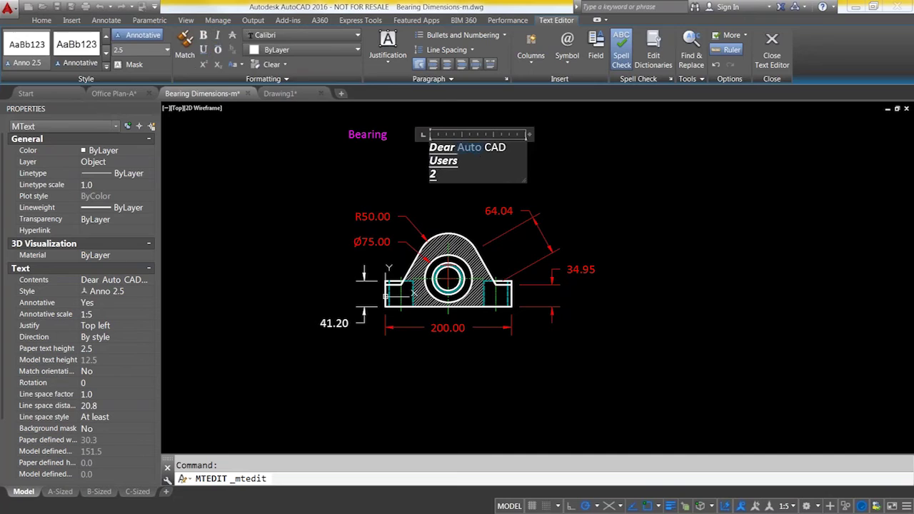
pyautogui.click(184, 45)
pyautogui.moveTo(429, 175); pyautogui.dragTo(438, 176)
pyautogui.click(476, 172)
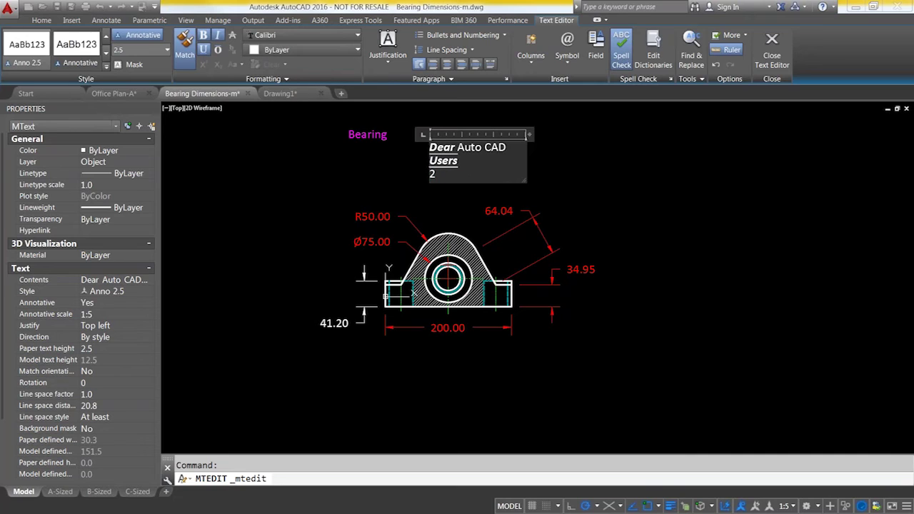
# Step: Complete the third line as 200m2 with its last digit in superscript, and finish editing the note
pyautogui.moveTo(428, 176); pyautogui.dragTo(438, 175)
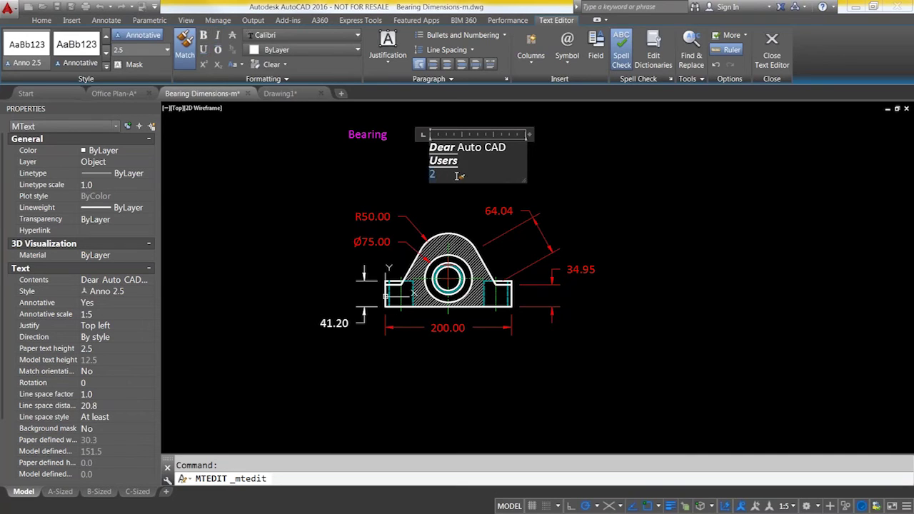
pyautogui.click(434, 173)
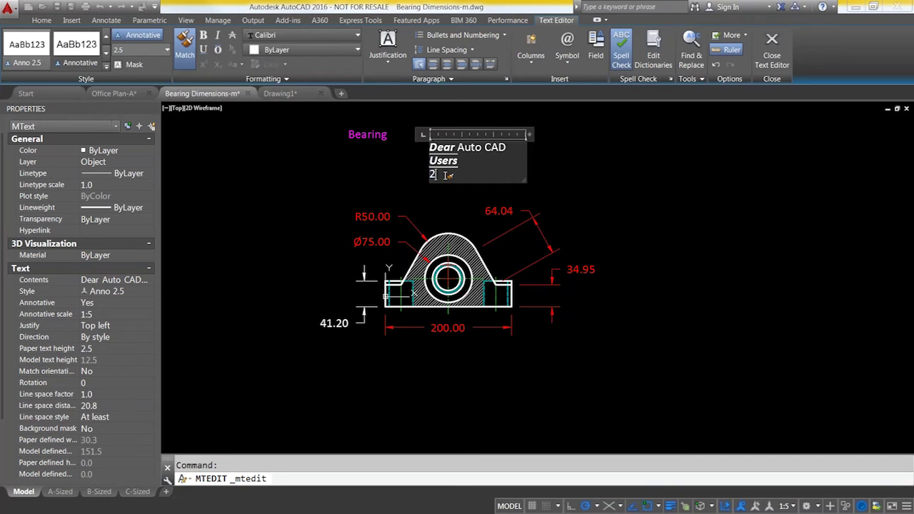
pyautogui.write('00m2')
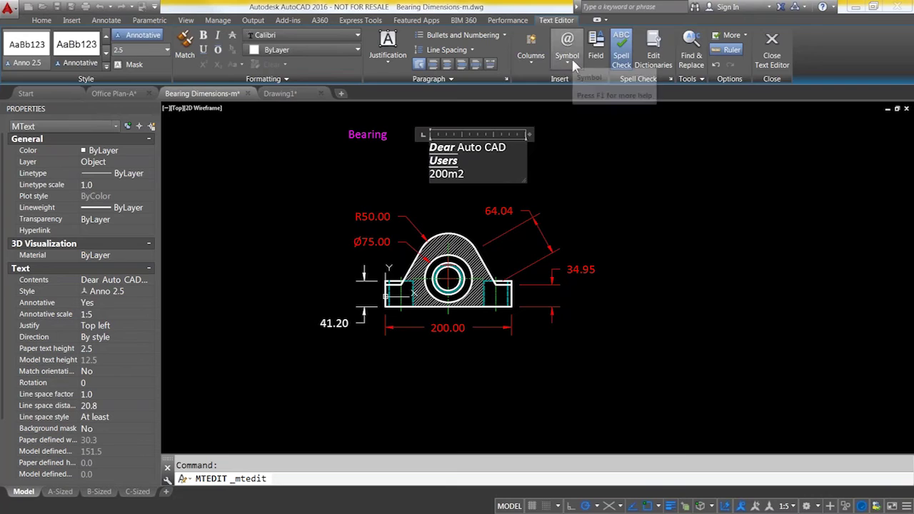
pyautogui.moveTo(464, 174); pyautogui.dragTo(458, 173)
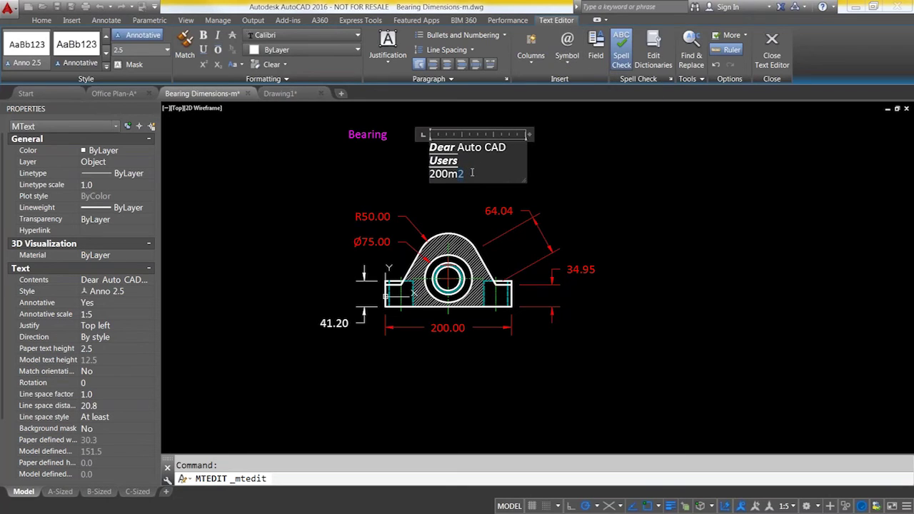
pyautogui.click(205, 65)
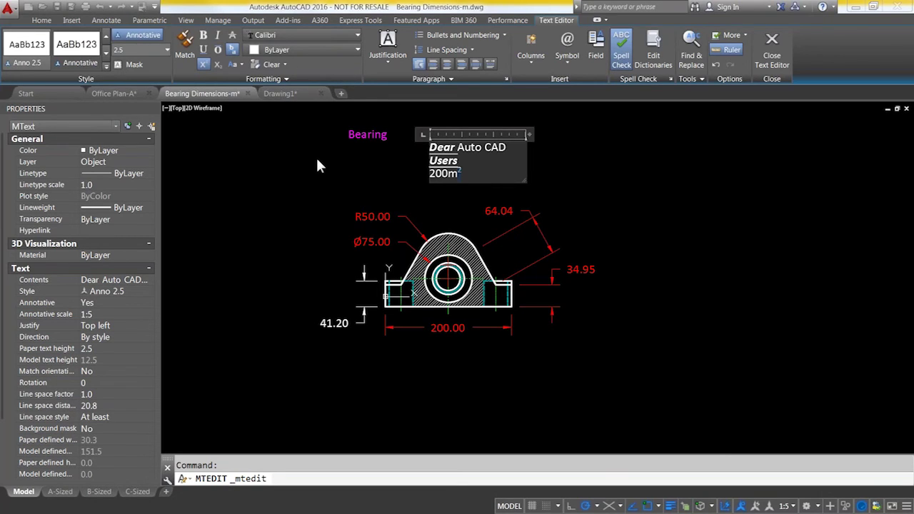
pyautogui.click(418, 195)
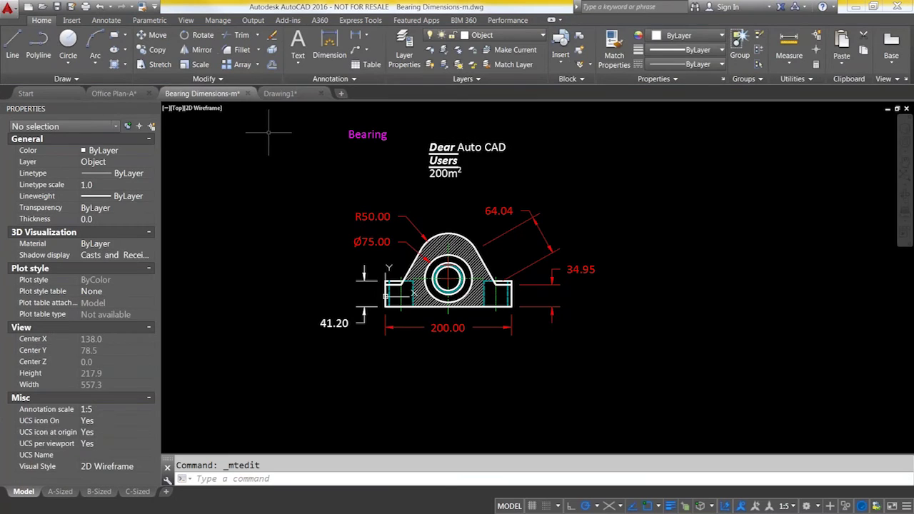
# Step: Switch to Drawing1 and erase the whole isometric cube
pyautogui.click(287, 95)
pyautogui.click(482, 188)
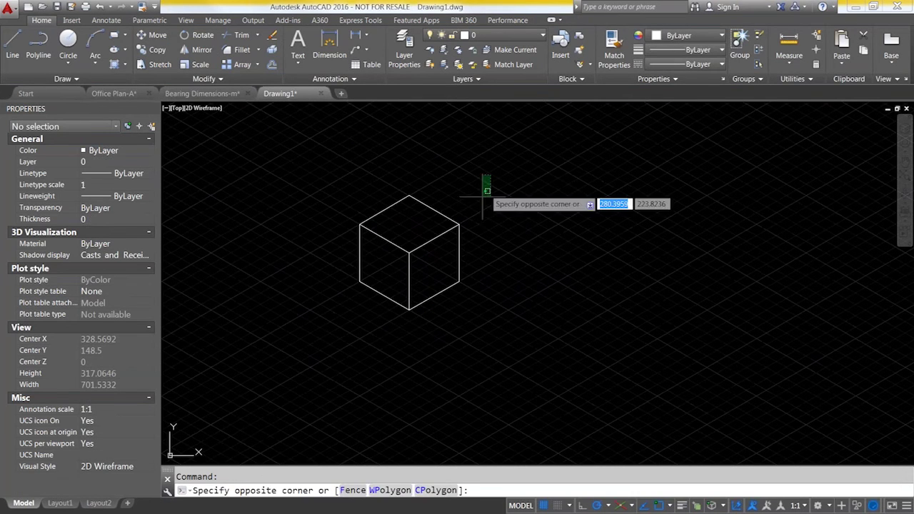
pyautogui.click(261, 337)
pyautogui.press('Delete')
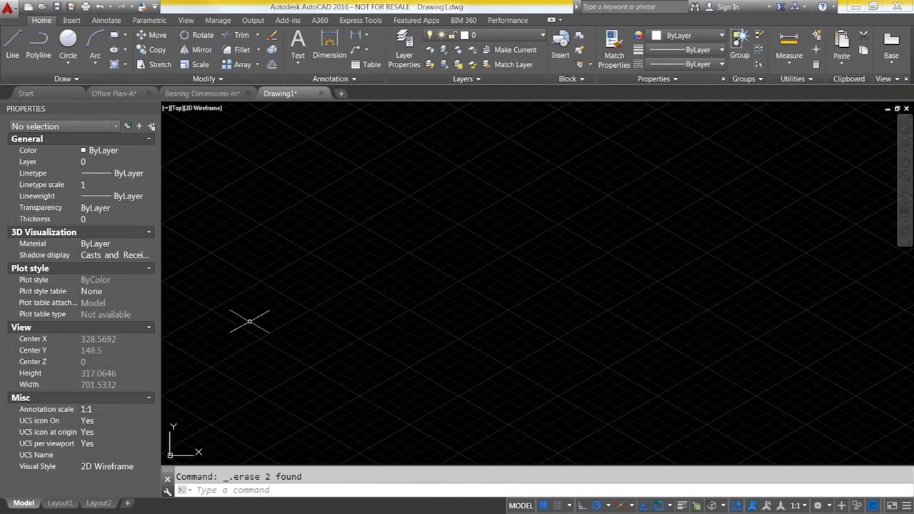
# Step: Switch the isometric drafting plane to Isoplane Left and back to Isoplane Top, and turn snap mode on
pyautogui.click(632, 506)
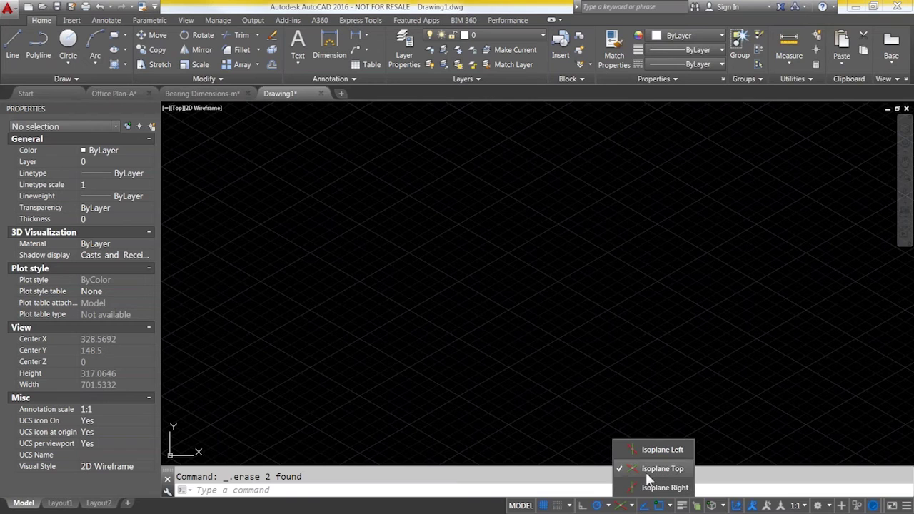
pyautogui.click(650, 452)
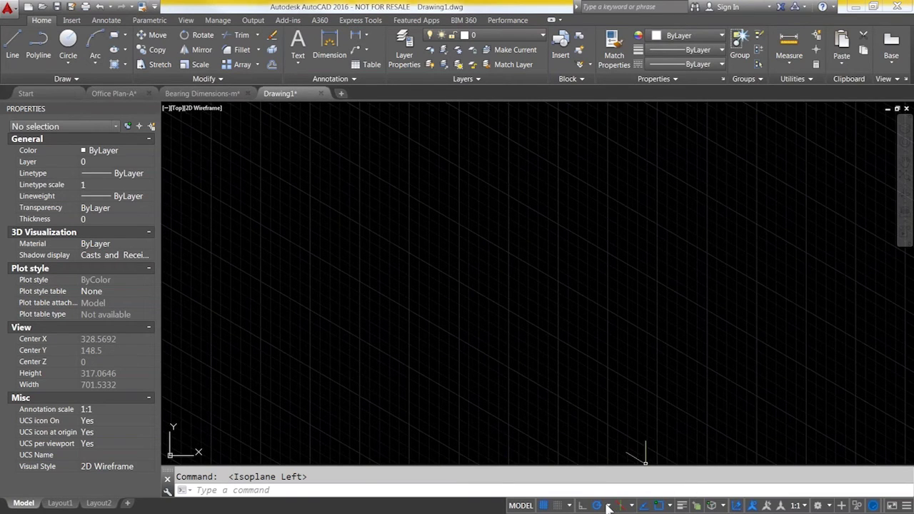
pyautogui.click(631, 508)
pyautogui.click(662, 471)
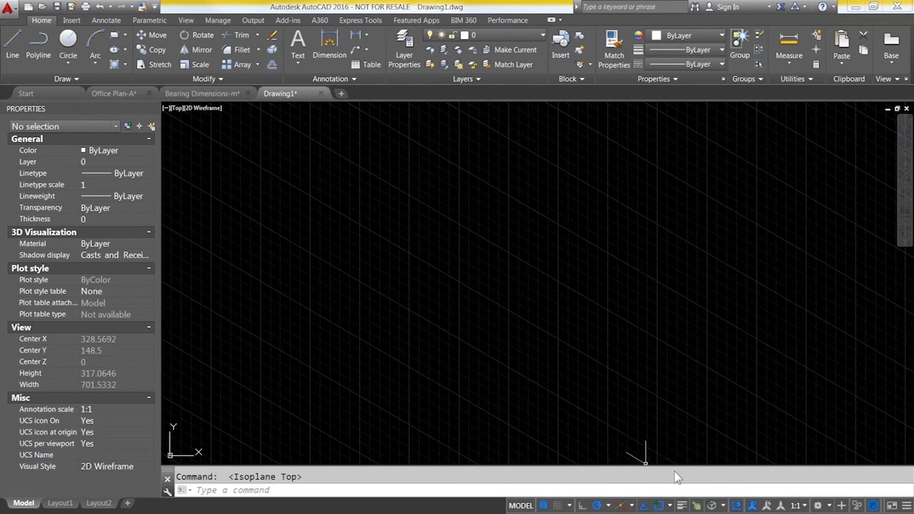
pyautogui.click(558, 506)
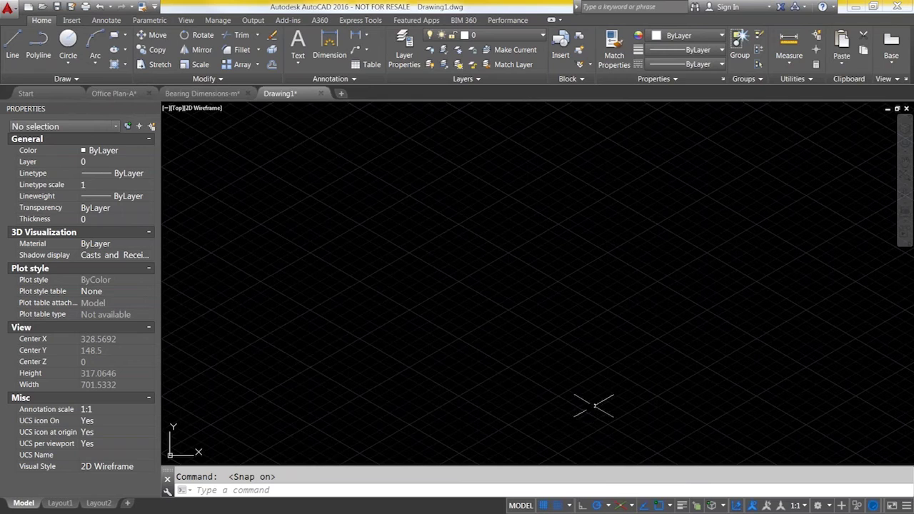
# Step: Draw one polyline with 100-unit edges forming an isometric cube's hexagonal outline, its front vertical edge and the right face's upper edge
pyautogui.click(40, 50)
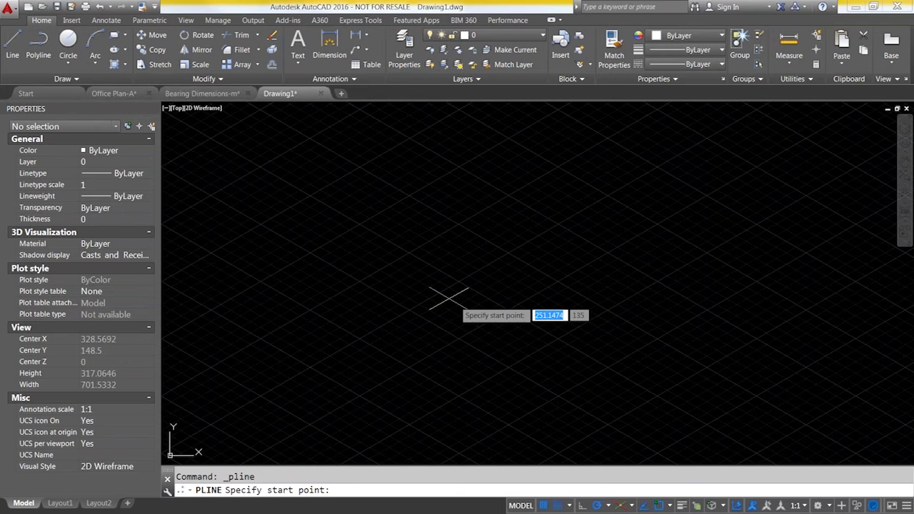
pyautogui.click(458, 338)
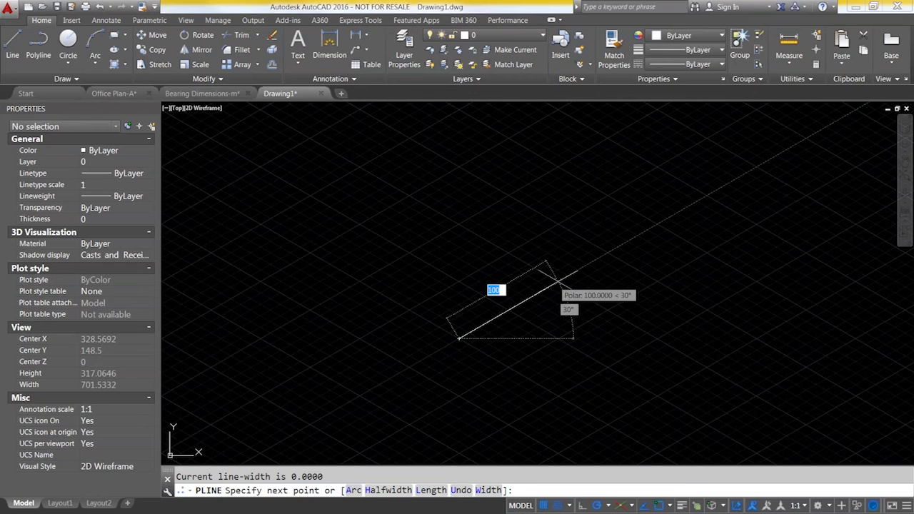
pyautogui.click(557, 280)
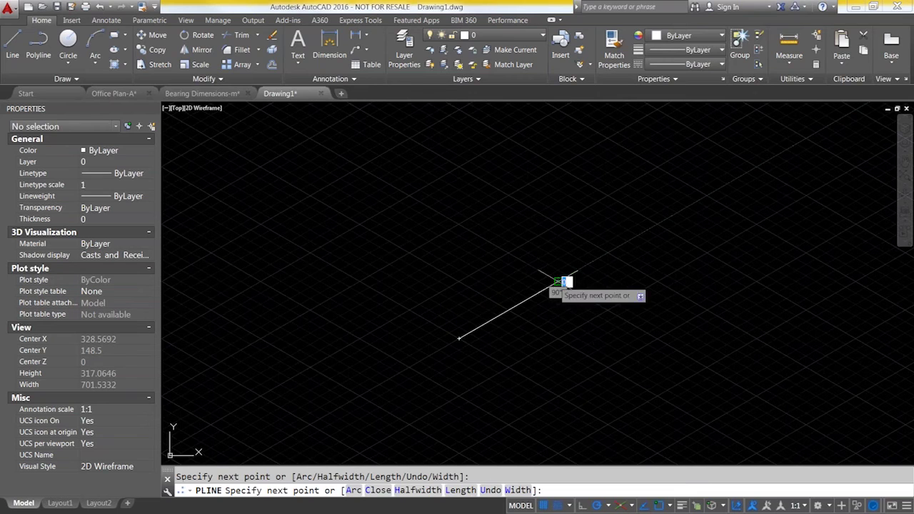
pyautogui.click(558, 167)
pyautogui.click(458, 109)
pyautogui.click(359, 167)
pyautogui.click(359, 281)
pyautogui.click(458, 337)
pyautogui.click(458, 224)
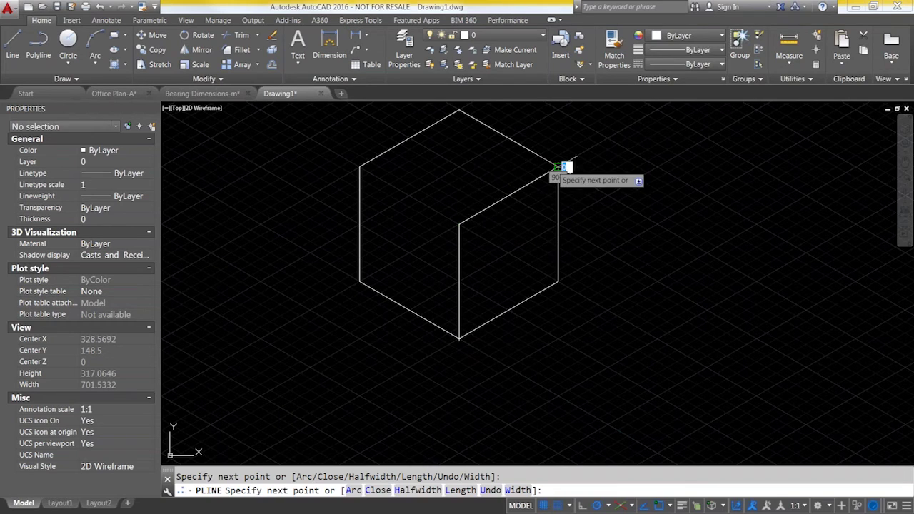
pyautogui.click(558, 166)
pyautogui.press('Return')
# Step: Close the cube's top face with a polyline from its left corner to the front vertical edge's upper end
pyautogui.press('Return')
pyautogui.click(359, 167)
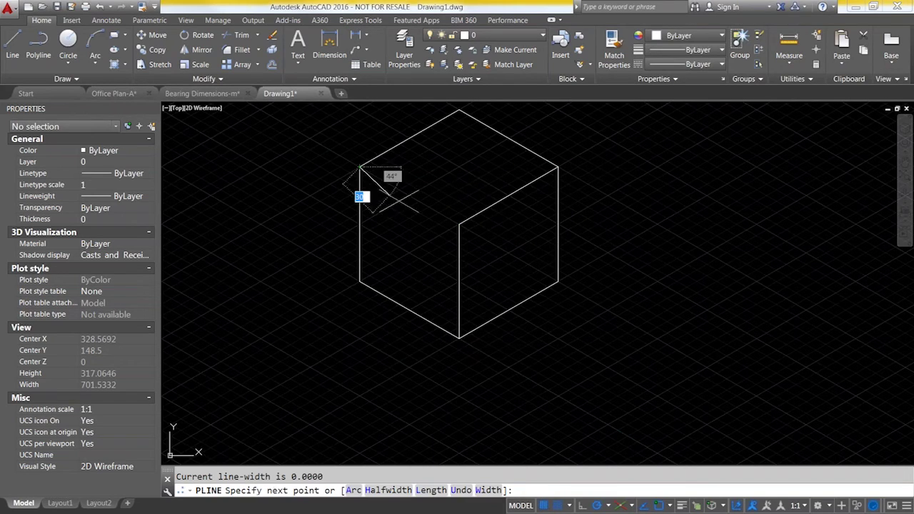
pyautogui.click(459, 224)
pyautogui.press('Return')
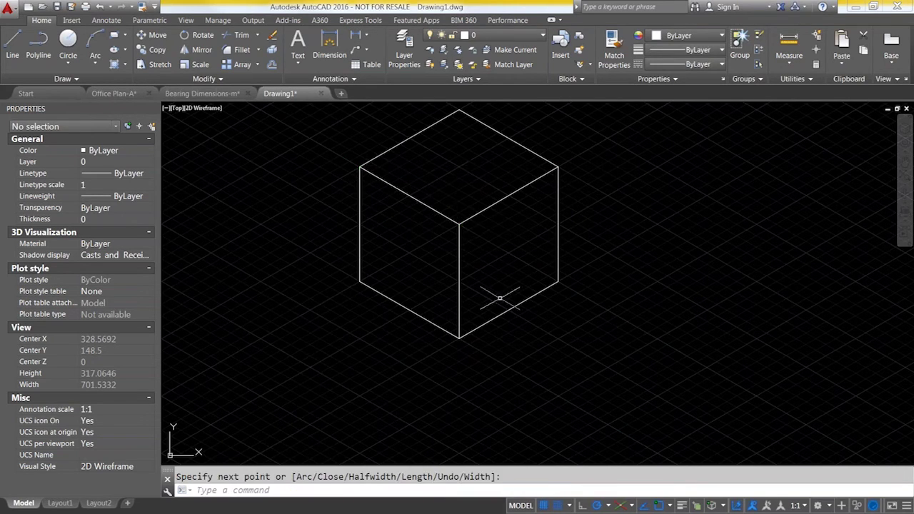
# Step: Turn the grid display and snap mode off, and show the available isoplane options
pyautogui.click(544, 506)
pyautogui.click(558, 506)
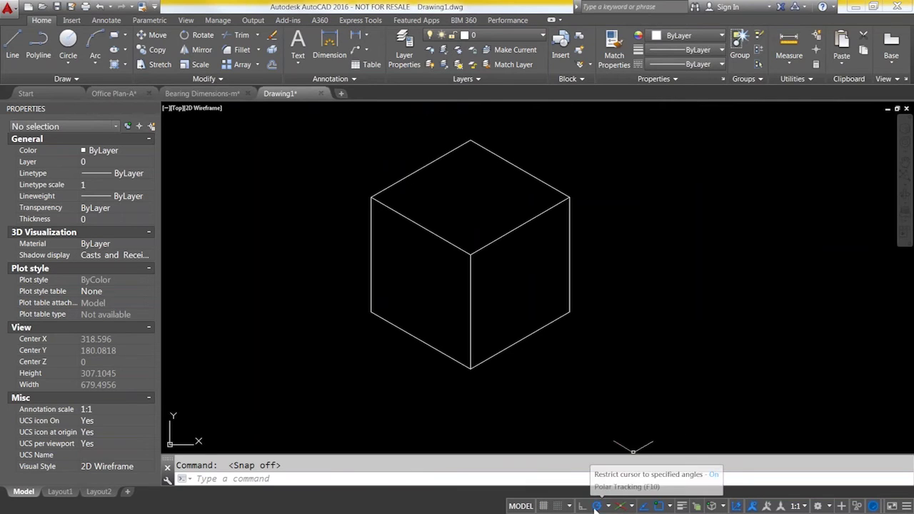
pyautogui.click(633, 507)
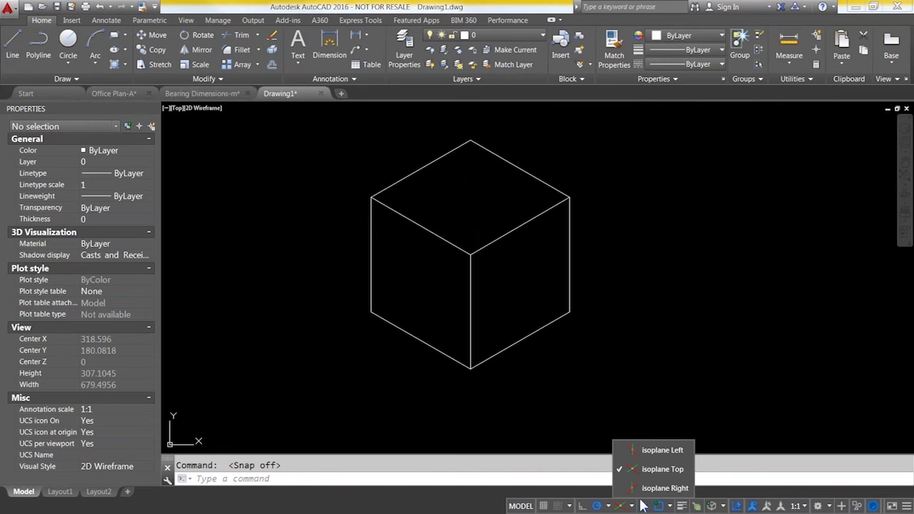
# Step: Review the snap spacing and isometric snap type in Drafting Settings with grid and snap turned on, and turn both off
pyautogui.click(544, 507)
pyautogui.click(558, 507)
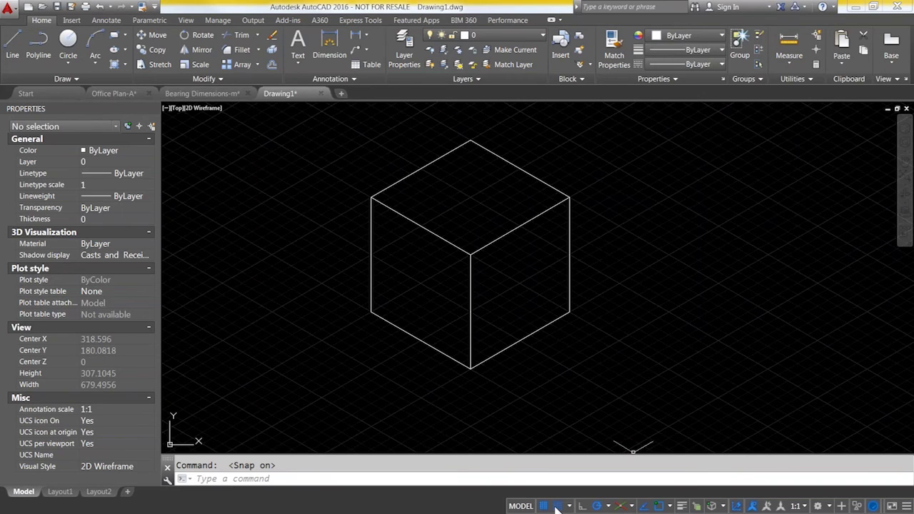
pyautogui.click(564, 508)
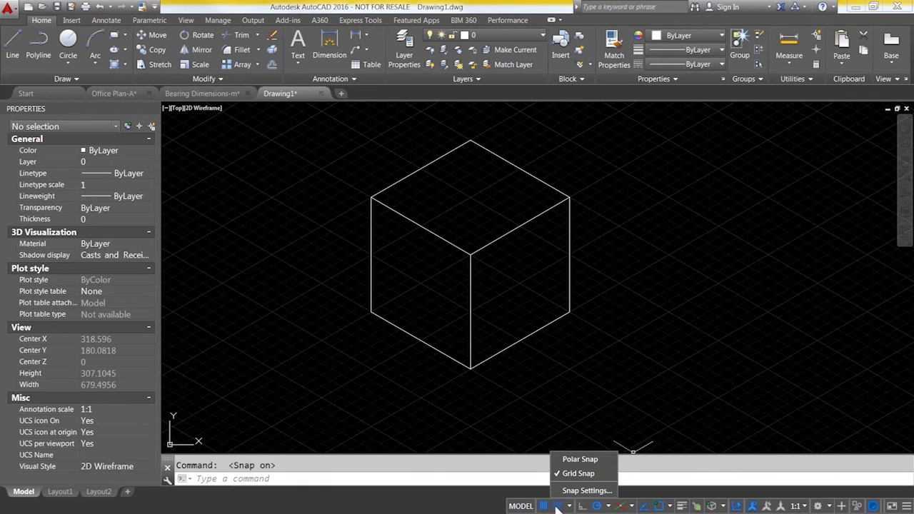
pyautogui.click(578, 491)
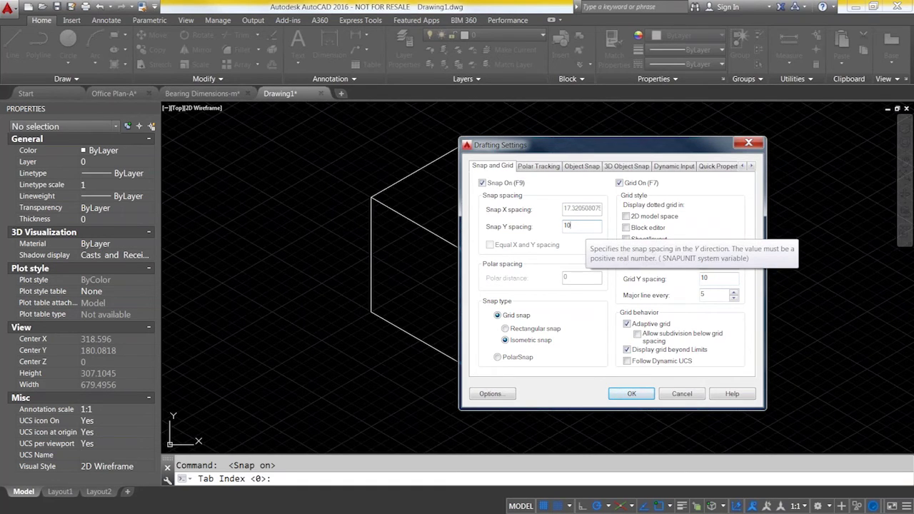
pyautogui.click(749, 143)
pyautogui.click(543, 507)
pyautogui.click(558, 505)
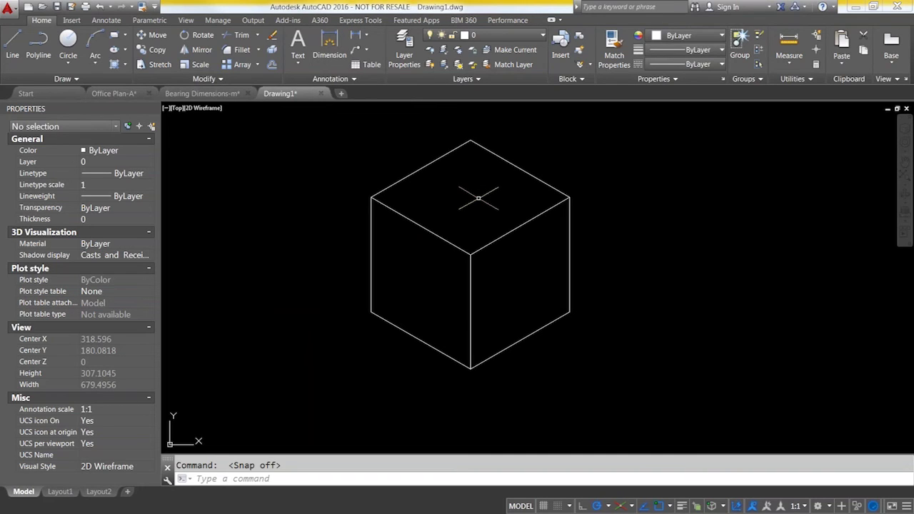
# Step: View the Office Plan-A drawing and switch to the Bearing Dimensions-m drawing
pyautogui.click(113, 93)
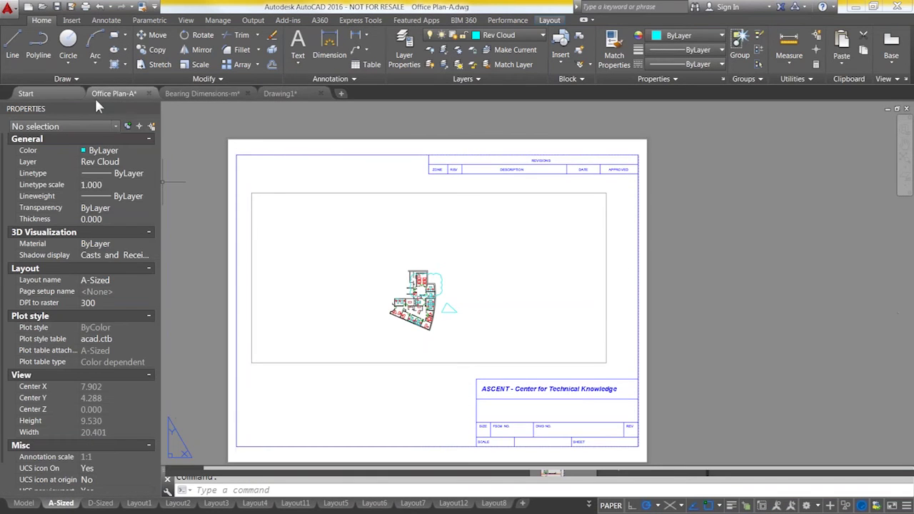
pyautogui.click(188, 98)
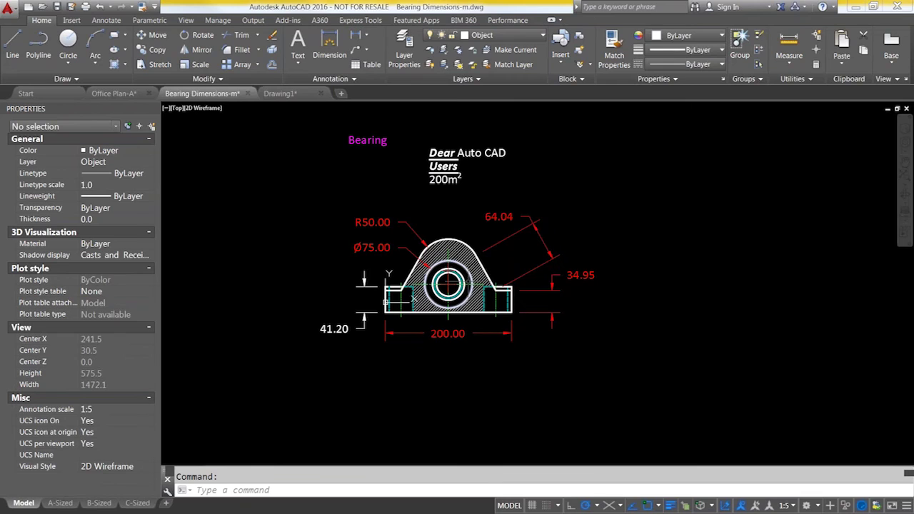